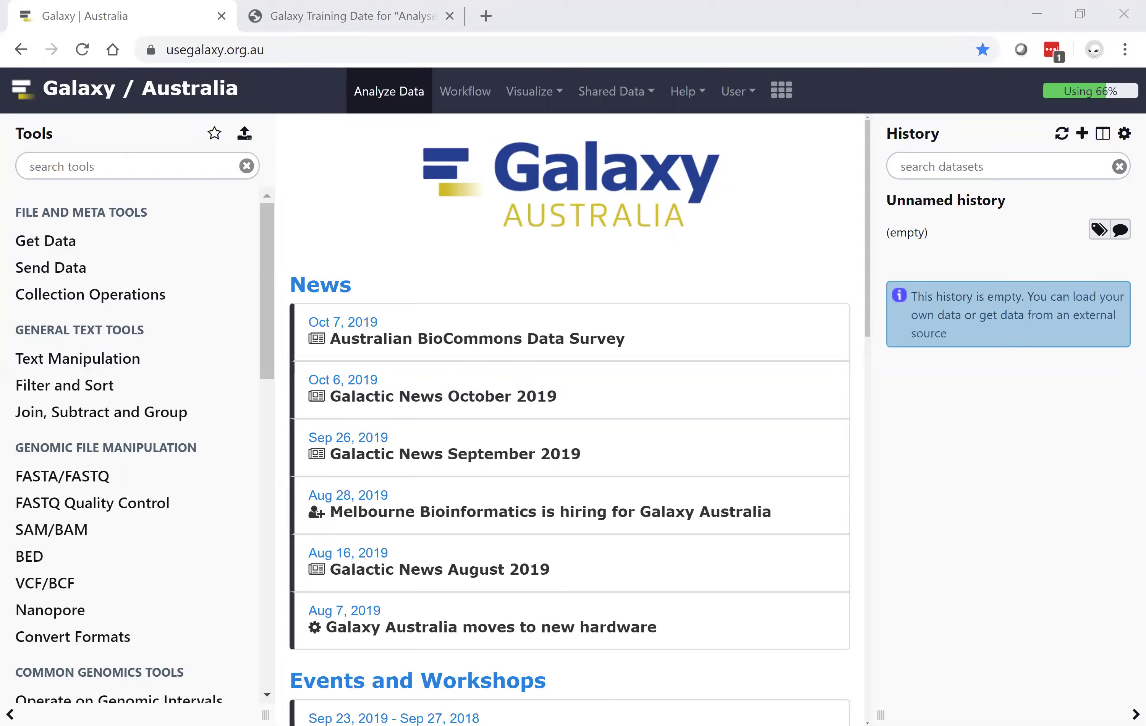
# Log out of the current account and log back in with the credentials already filled in.
pyautogui.click(751, 96)
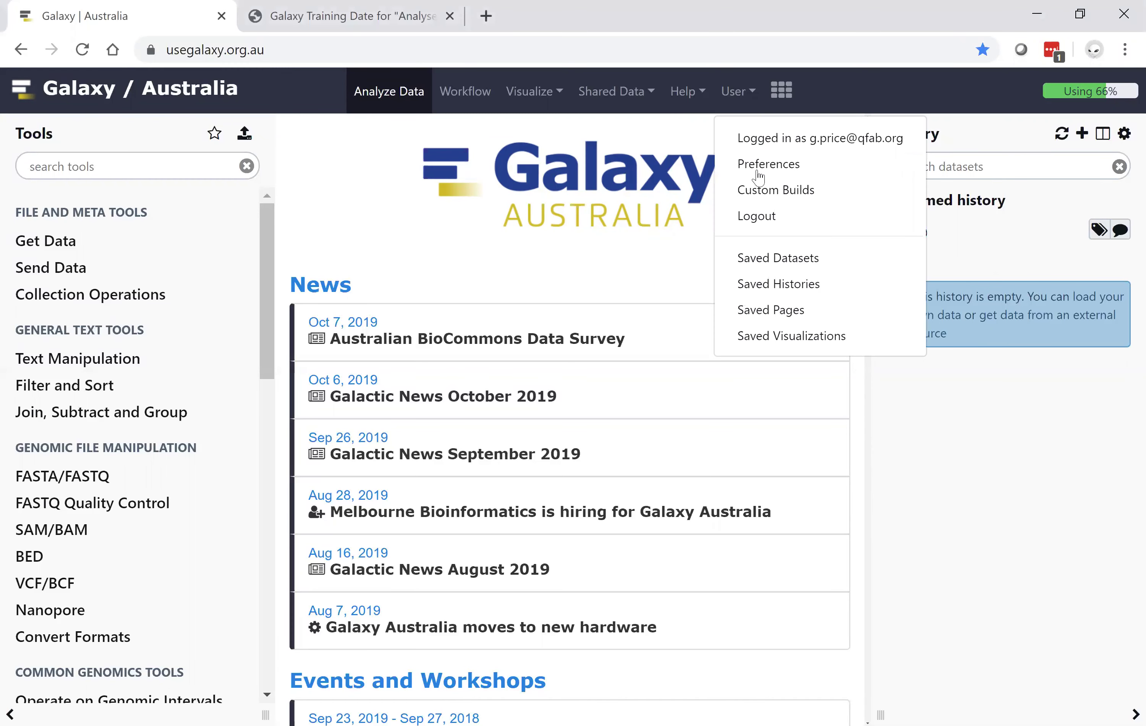
pyautogui.click(757, 216)
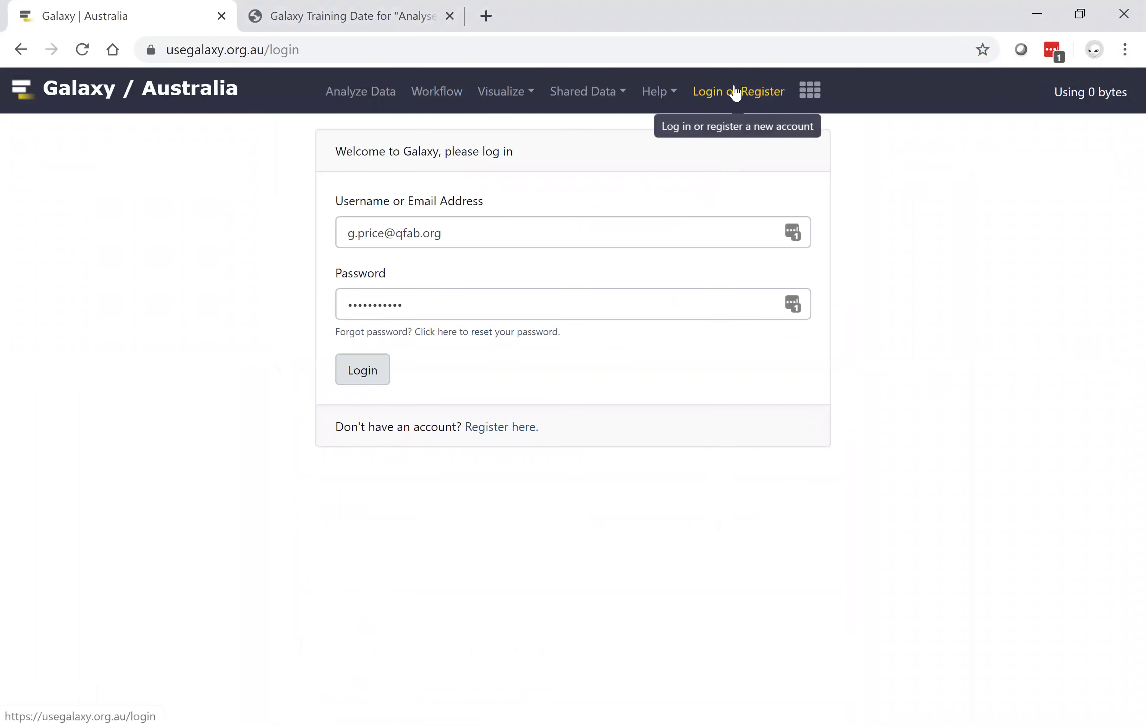
pyautogui.click(367, 387)
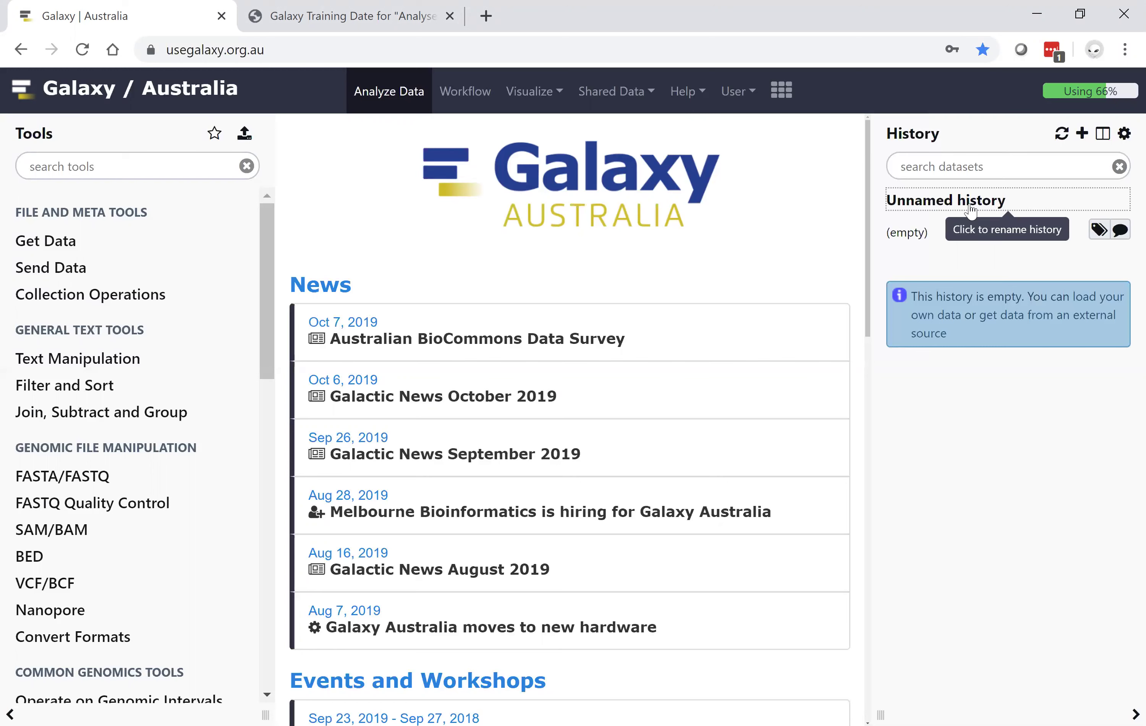
# Rename the unnamed history as "20191104 myRNAseq analysis".
pyautogui.click(970, 203)
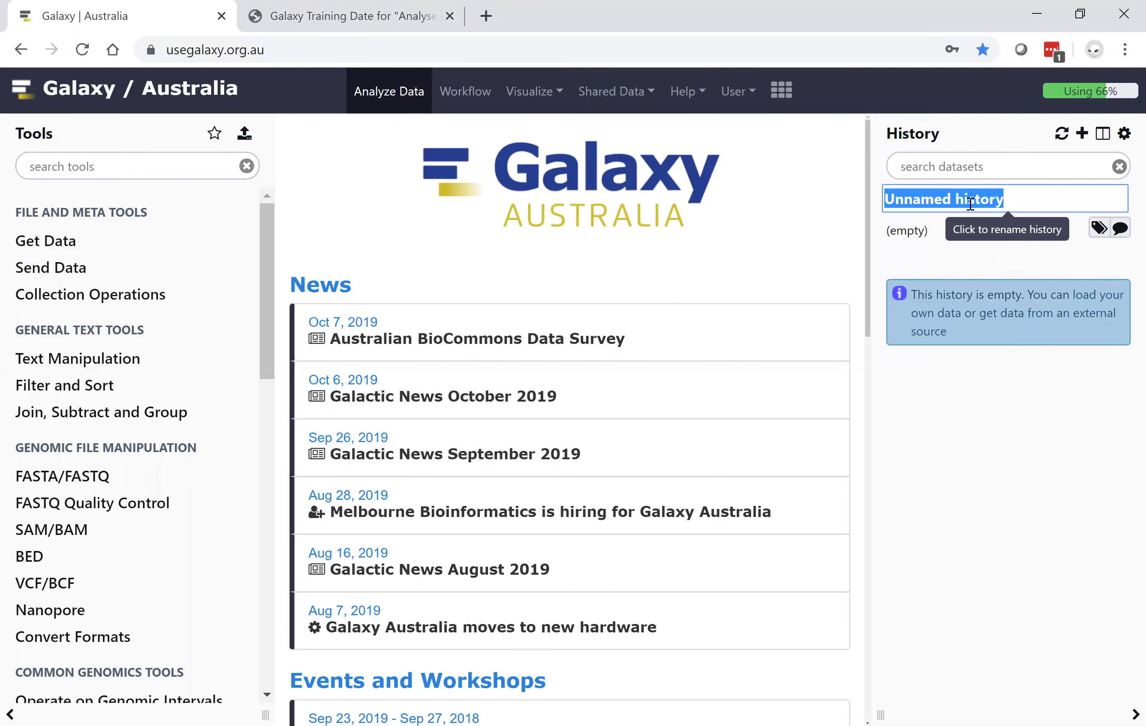
pyautogui.write('2019')
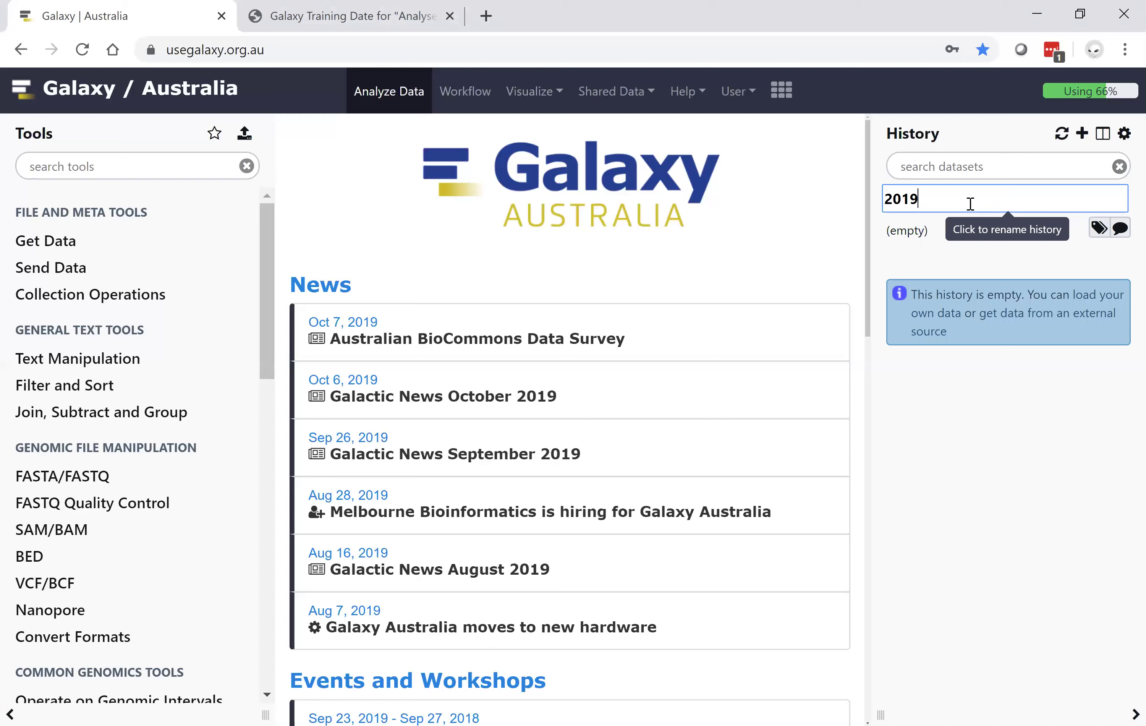
pyautogui.write('1104')
pyautogui.write('myRNAseq an')
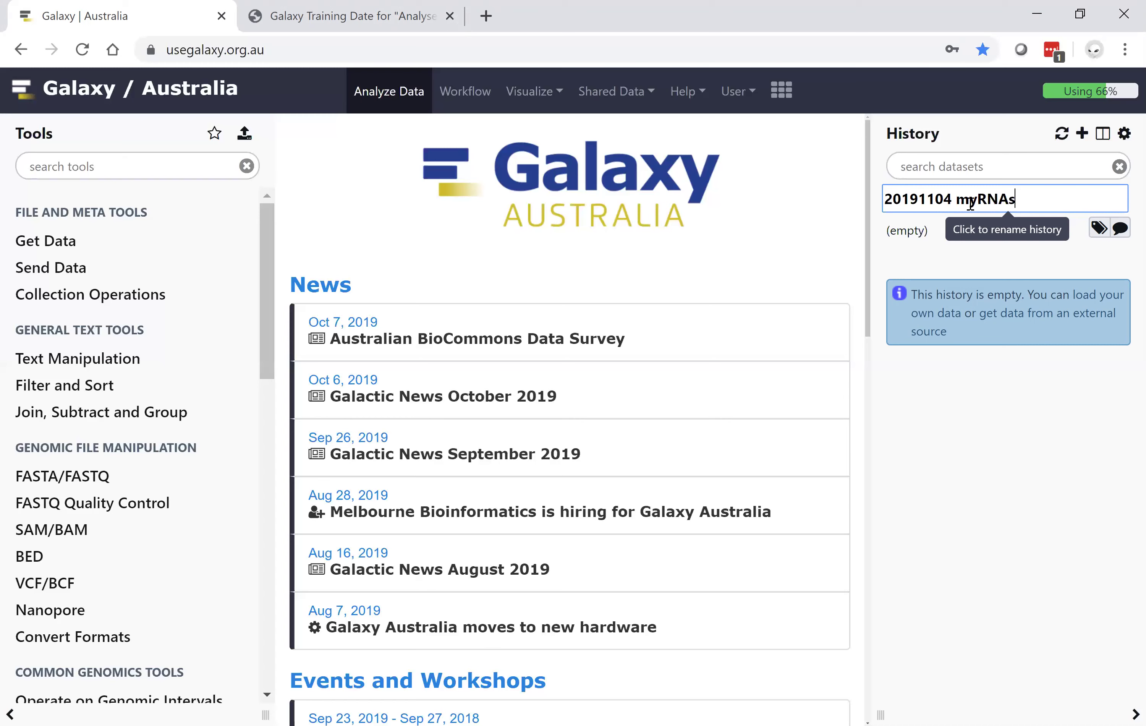
pyautogui.press('BackSpace')
pyautogui.write('an')
pyautogui.press('BackSpace')
pyautogui.press('BackSpace')
pyautogui.write('nalysis')
pyautogui.press('Return')
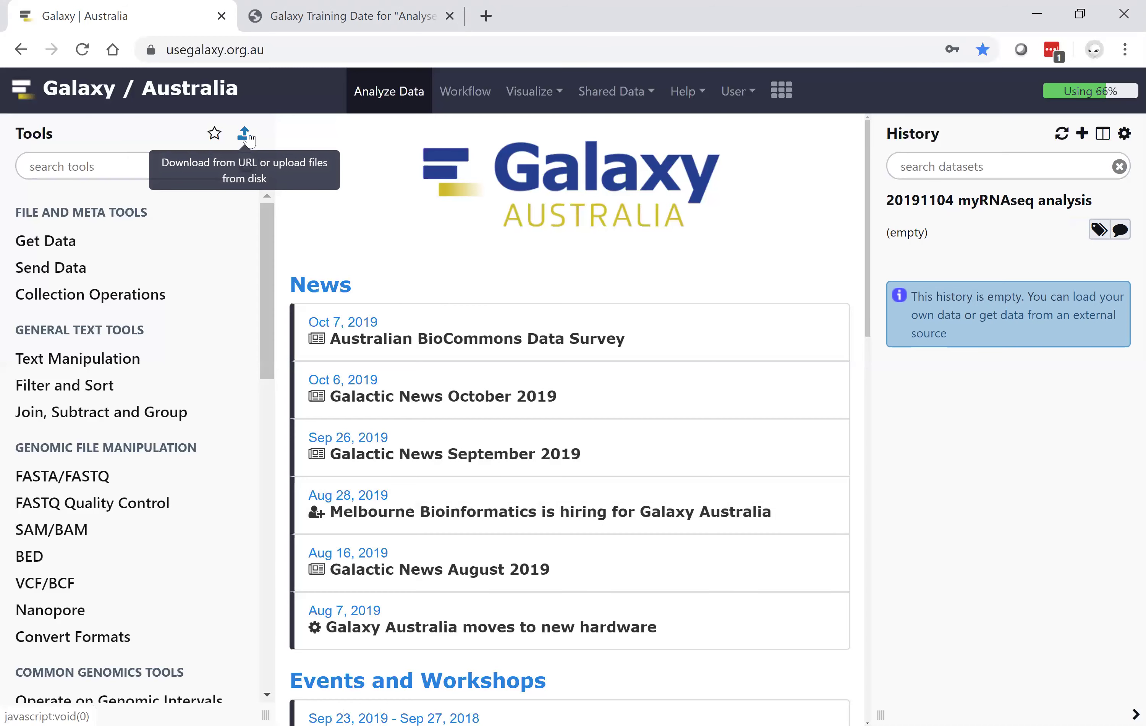
# Upload the local file my_count_table from the Documents > Temp folder into the history.
pyautogui.click(246, 136)
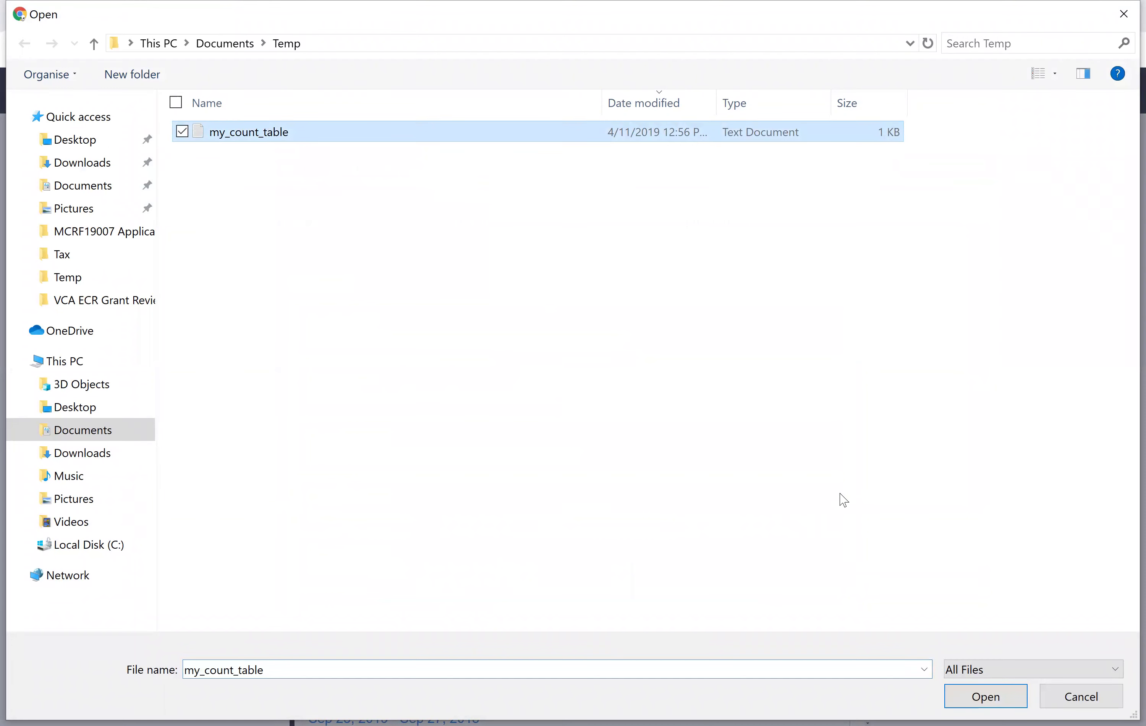
pyautogui.press('Return')
pyautogui.click(907, 580)
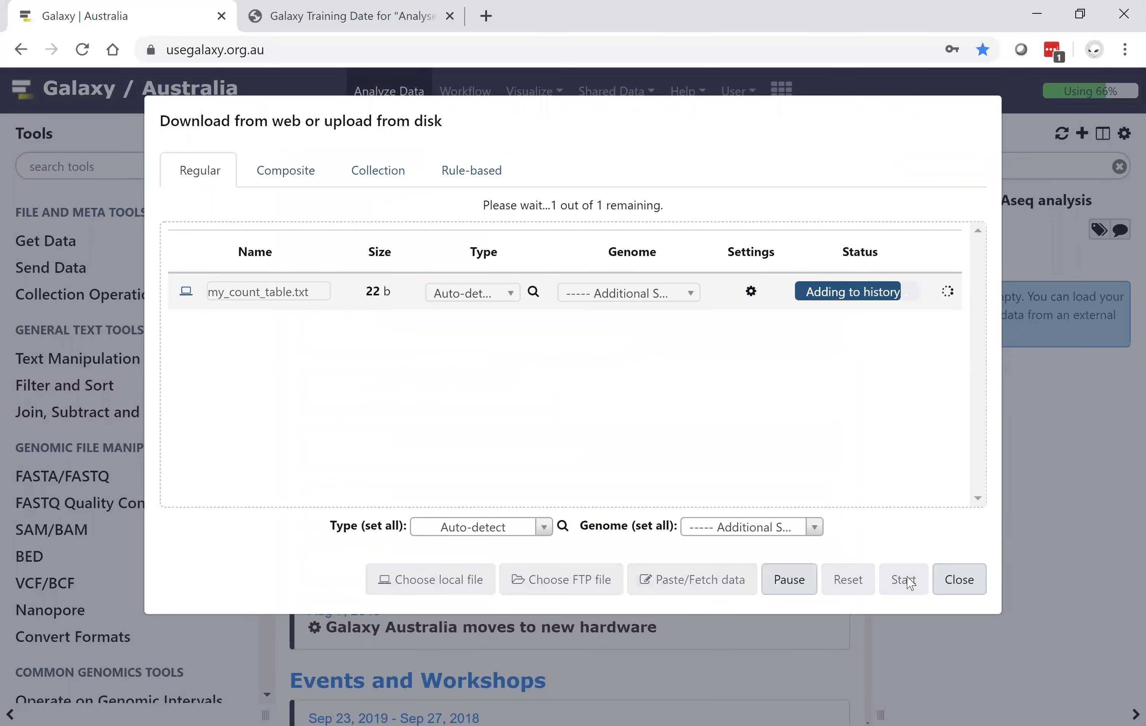
# Add a paste/fetch upload entry containing the link address of SRR531818_pampa.fasta copied from the open Zenodo record.
pyautogui.click(723, 585)
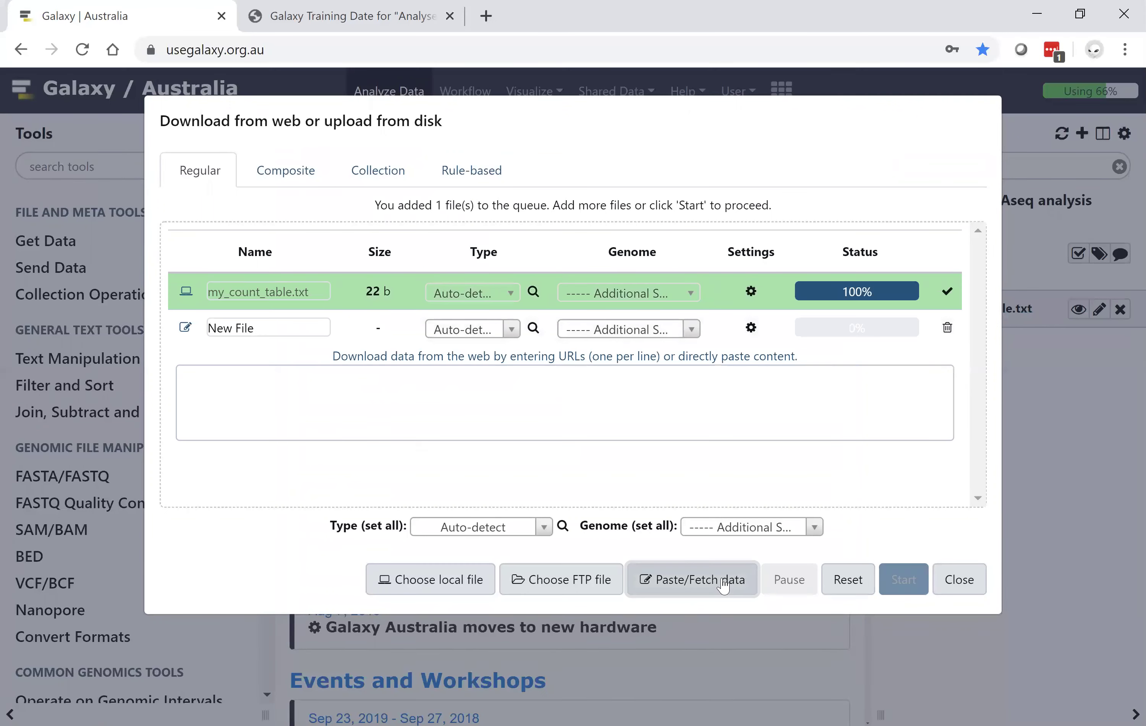
pyautogui.click(308, 16)
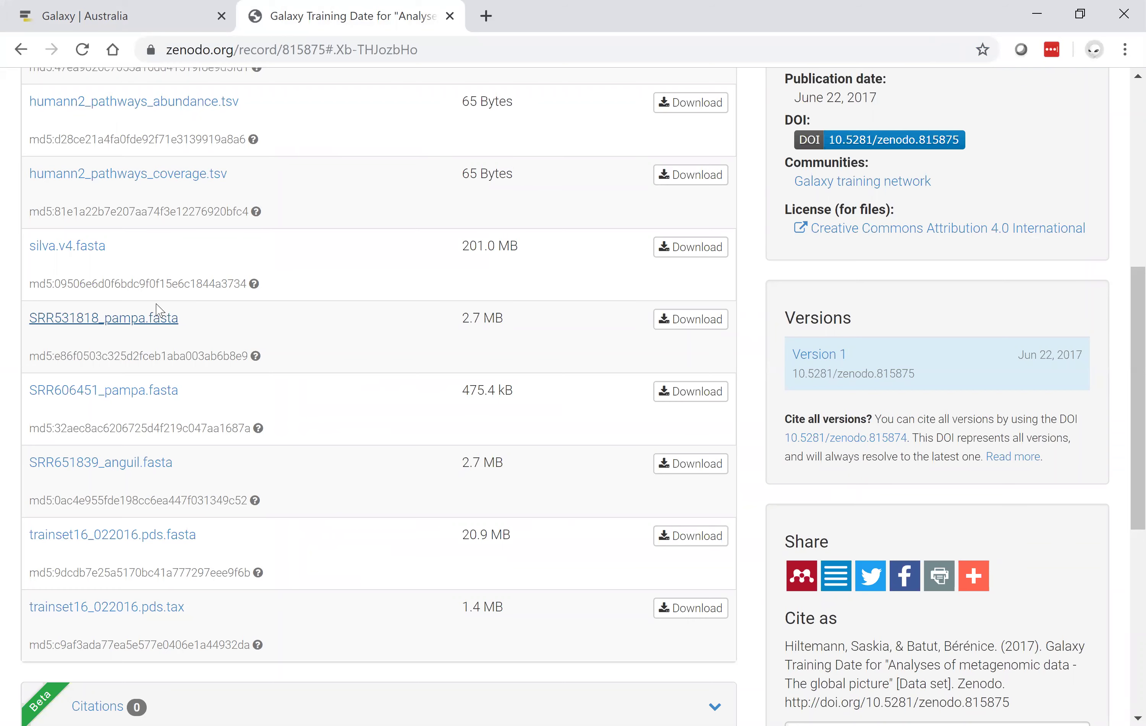
pyautogui.rightClick(146, 320)
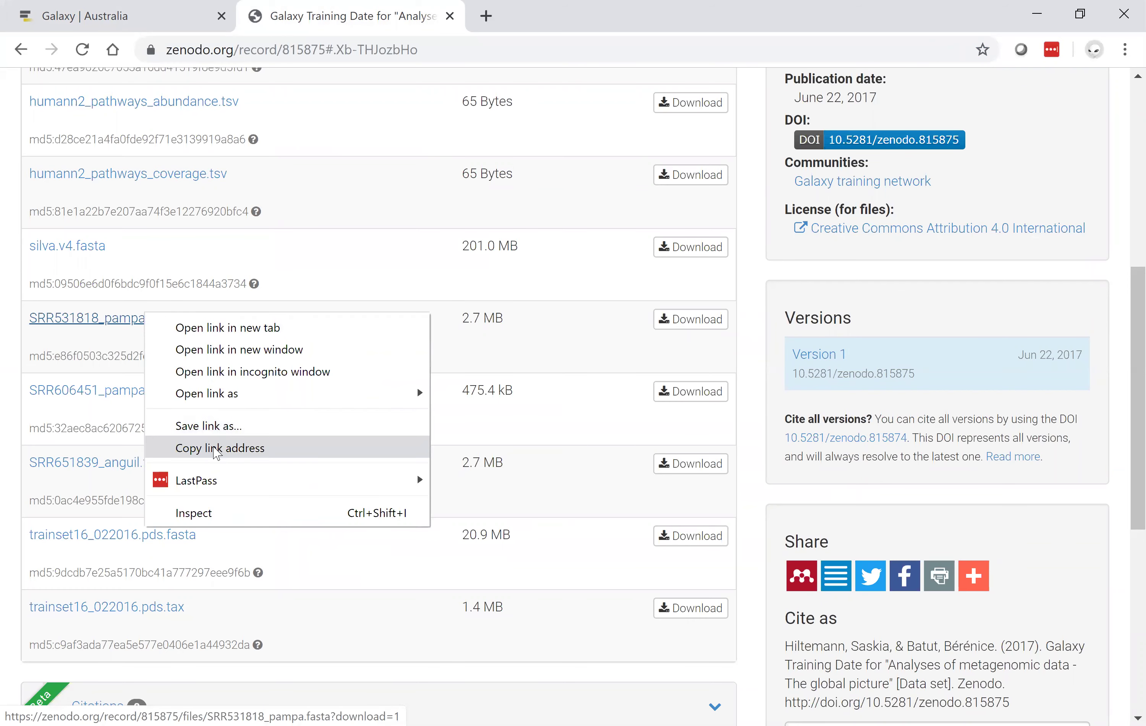
pyautogui.click(217, 453)
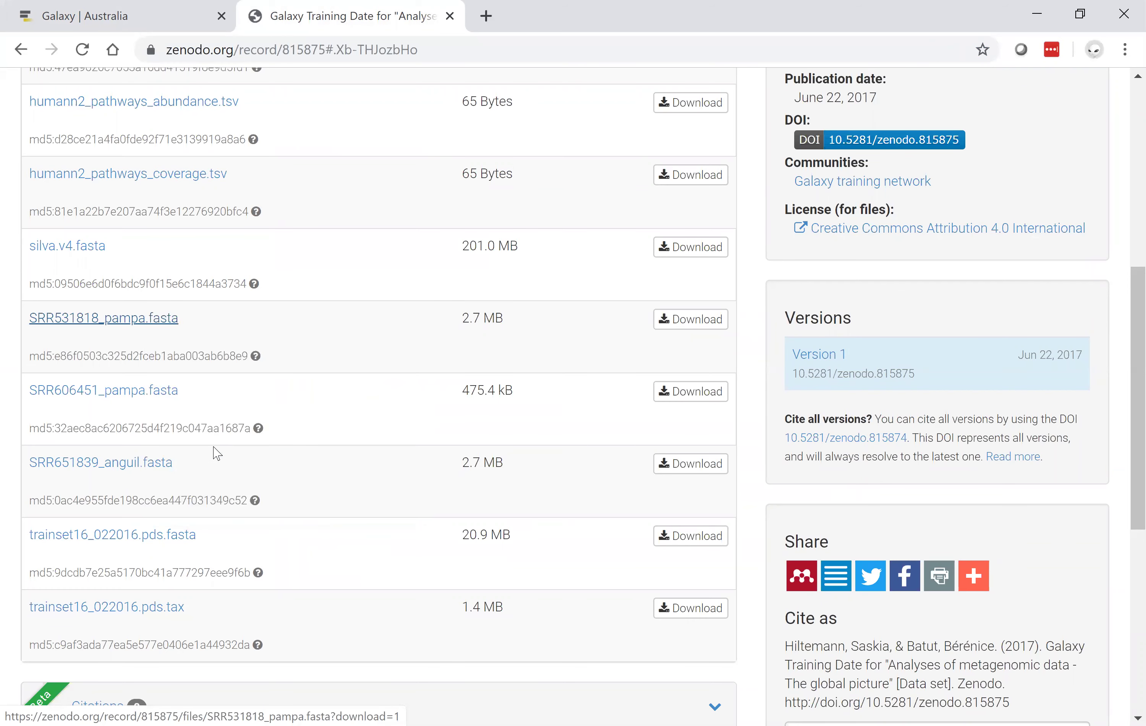
pyautogui.click(80, 17)
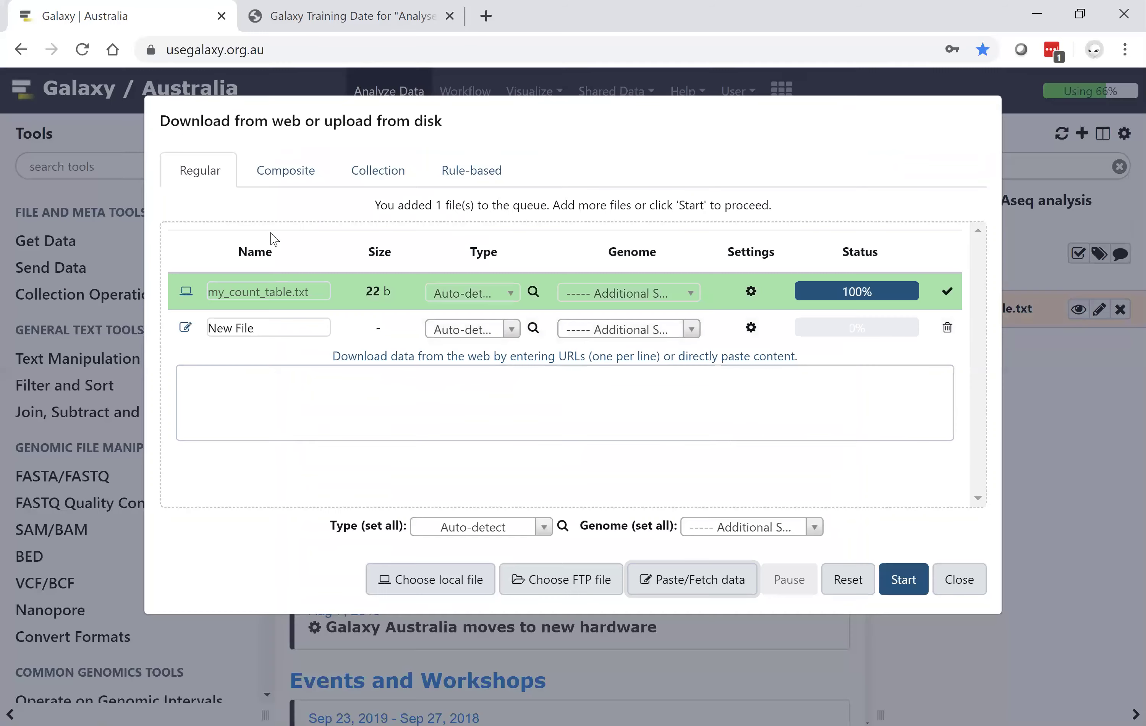
pyautogui.rightClick(269, 376)
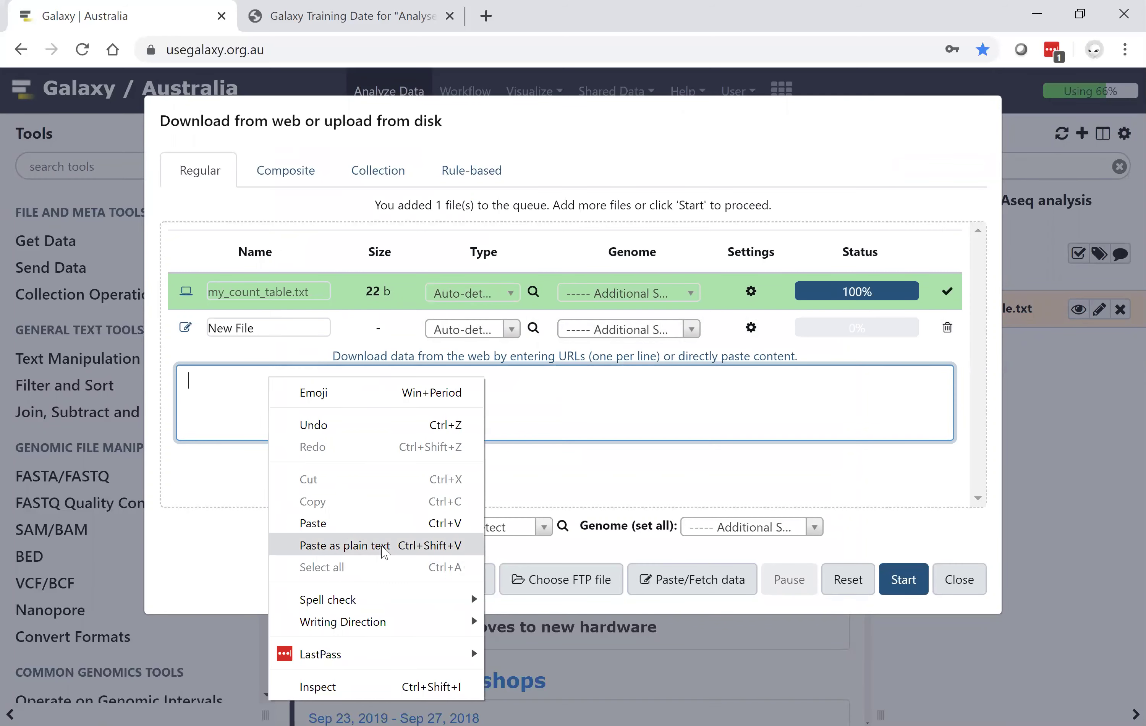
pyautogui.click(382, 547)
# Remove "?download=1" from the end of the pasted URL and upload the file from it into the history.
pyautogui.press('BackSpace')
pyautogui.press('BackSpace')
pyautogui.press('BackSpace')
pyautogui.press('BackSpace')
pyautogui.press('BackSpace')
pyautogui.press('BackSpace')
pyautogui.press('BackSpace')
pyautogui.press('BackSpace')
pyautogui.press('BackSpace')
pyautogui.press('BackSpace')
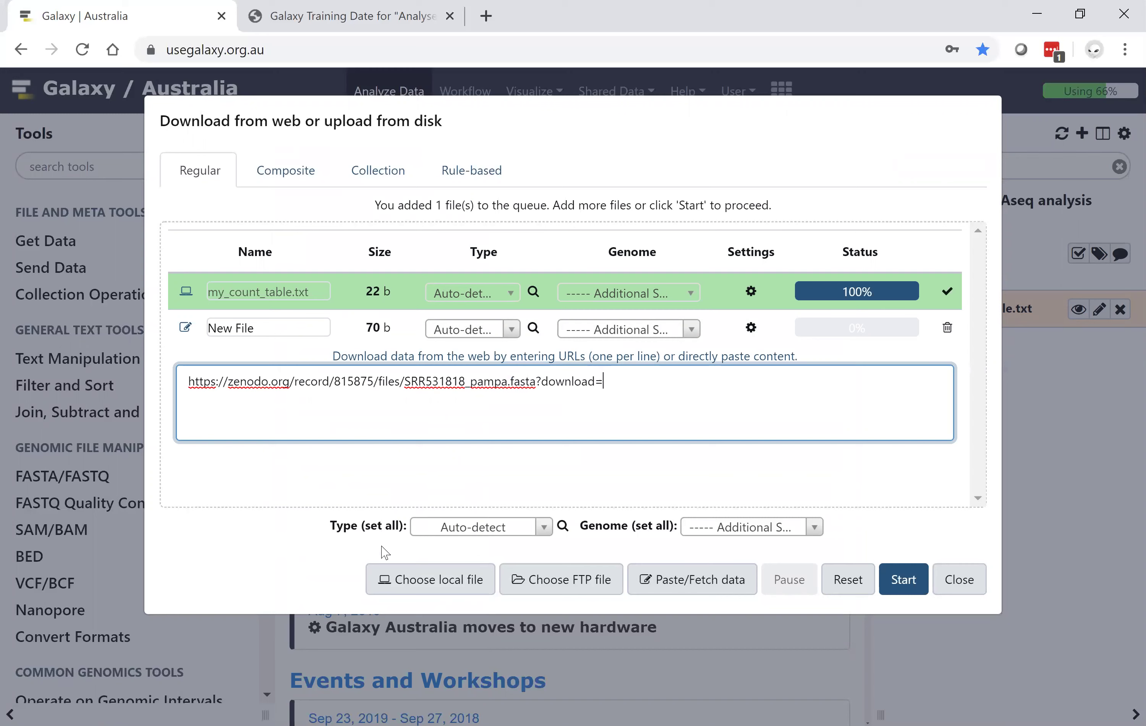
pyautogui.press('BackSpace')
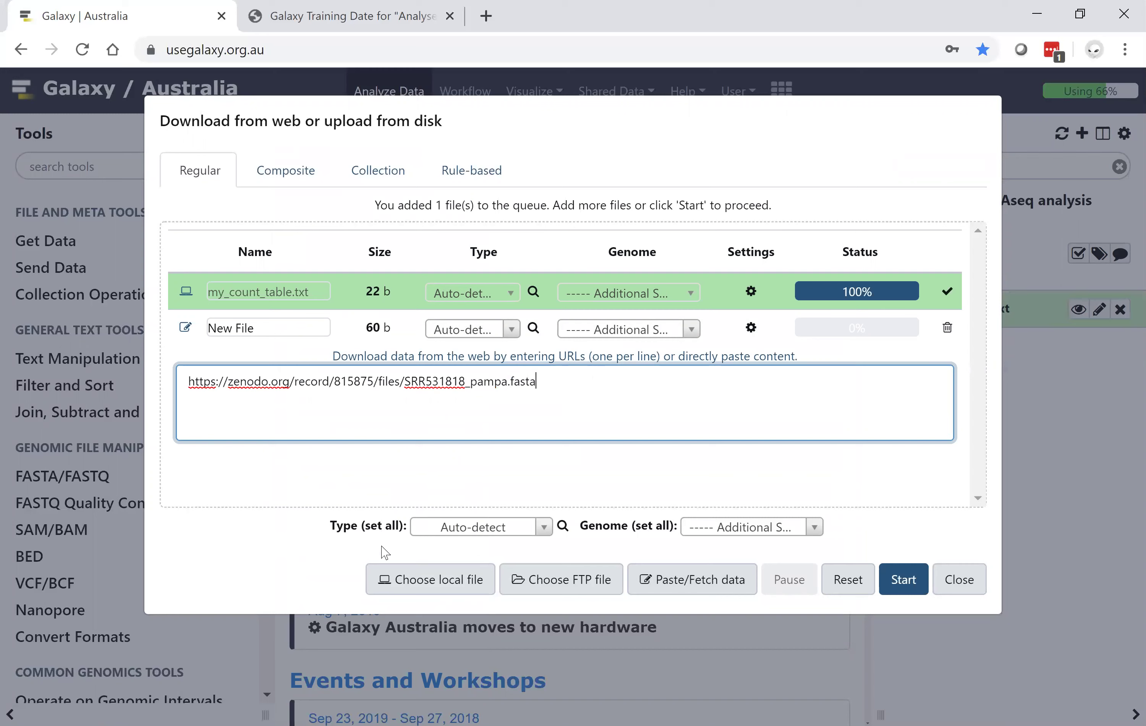
pyautogui.click(894, 594)
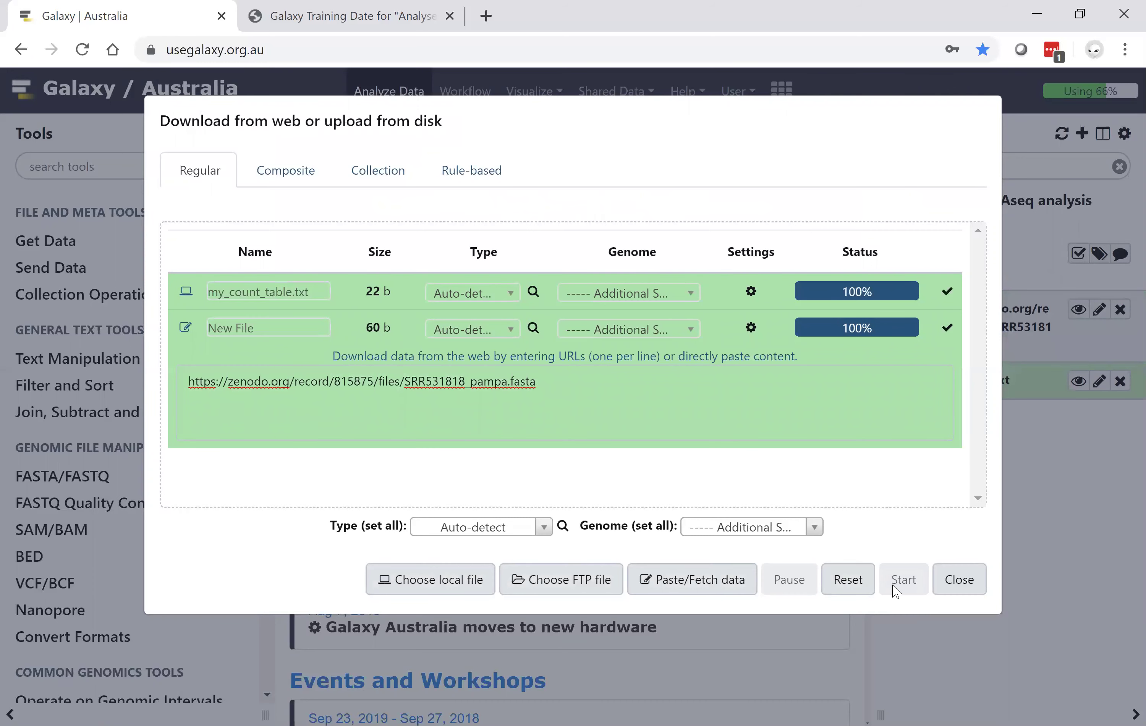
pyautogui.click(960, 580)
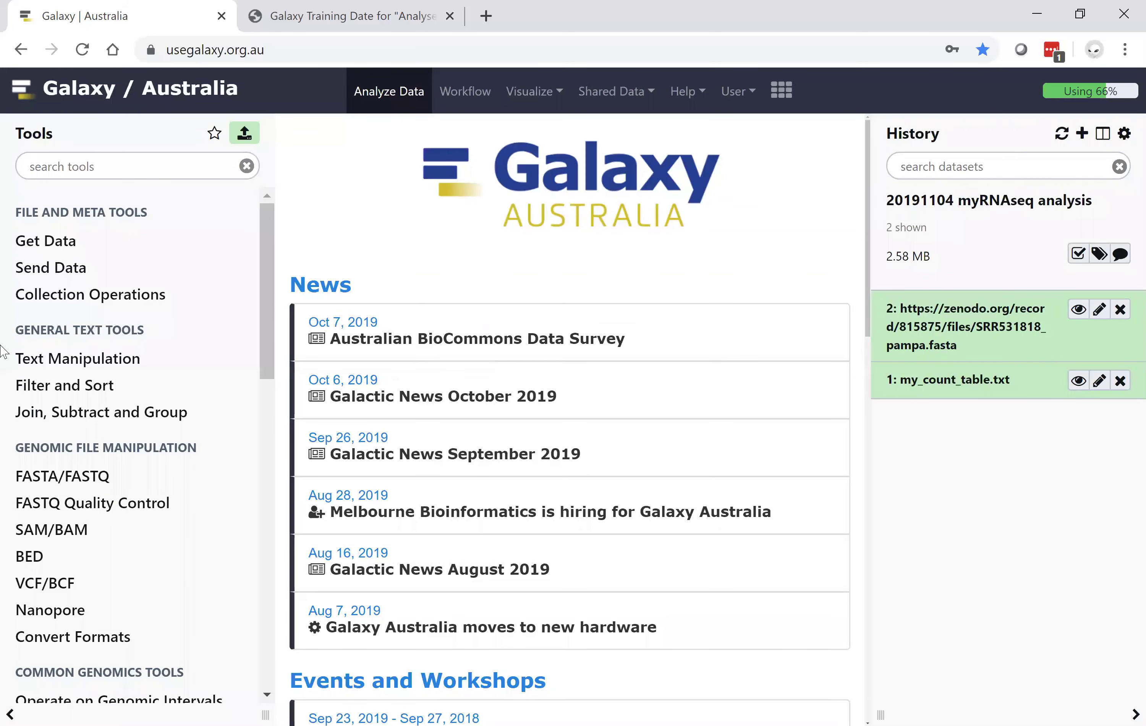
# Search the tools for "fasta" and open the Fasta Statistics tool.
pyautogui.click(142, 164)
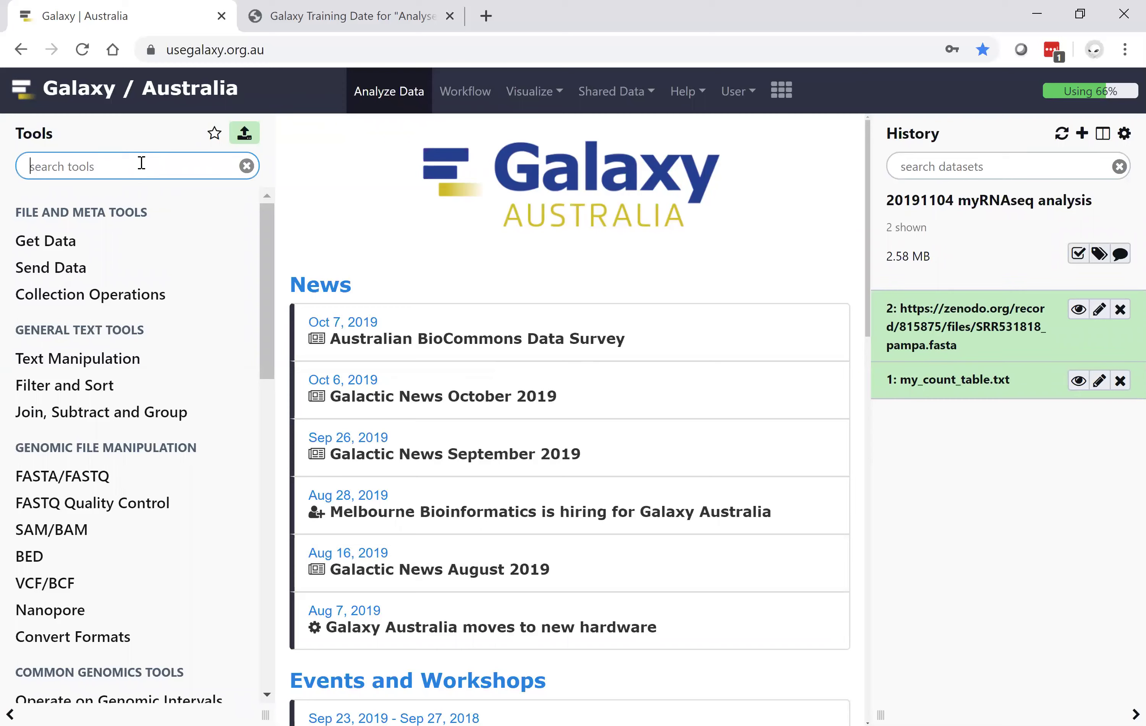
pyautogui.scroll(-6, 99, 489)
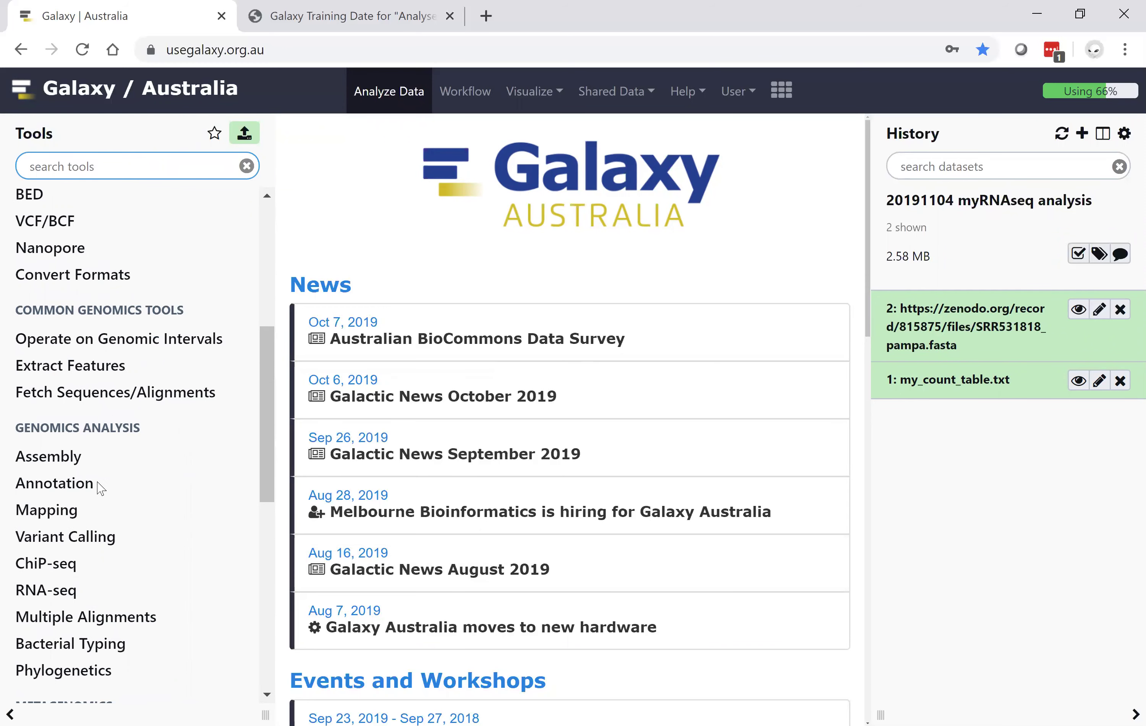
pyautogui.scroll(6, 99, 488)
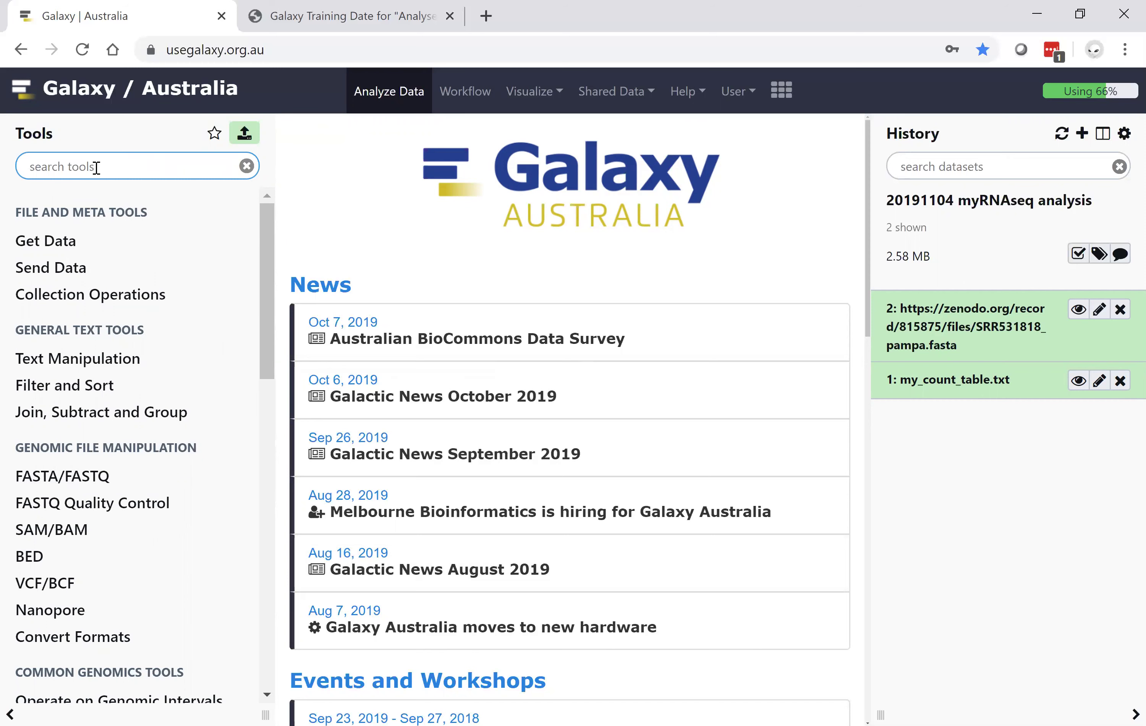
pyautogui.write('fasta')
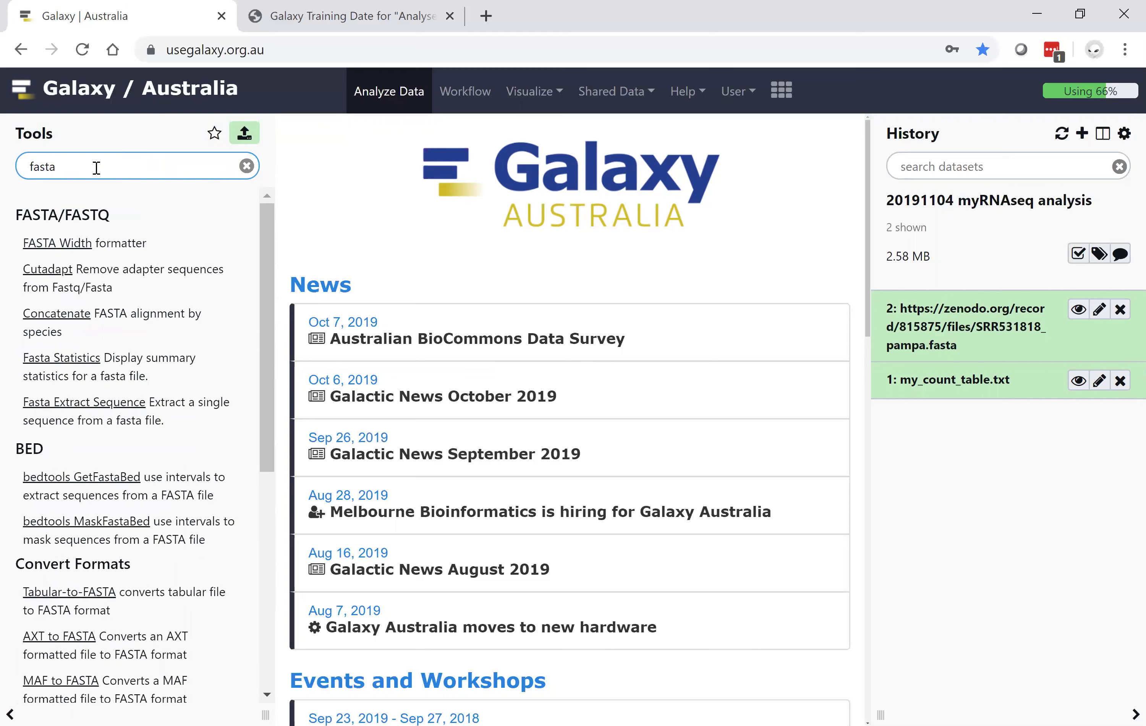
pyautogui.click(83, 363)
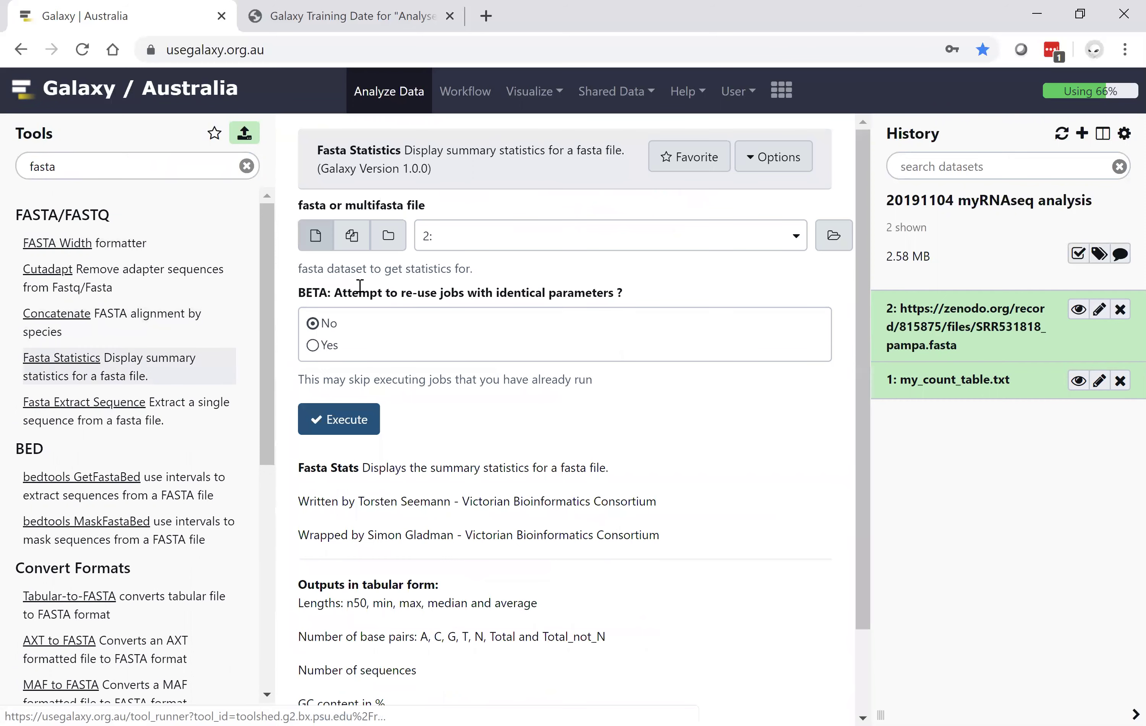
# Run Fasta Statistics on dataset 2, the SRR531818_pampa.fasta file.
pyautogui.click(510, 247)
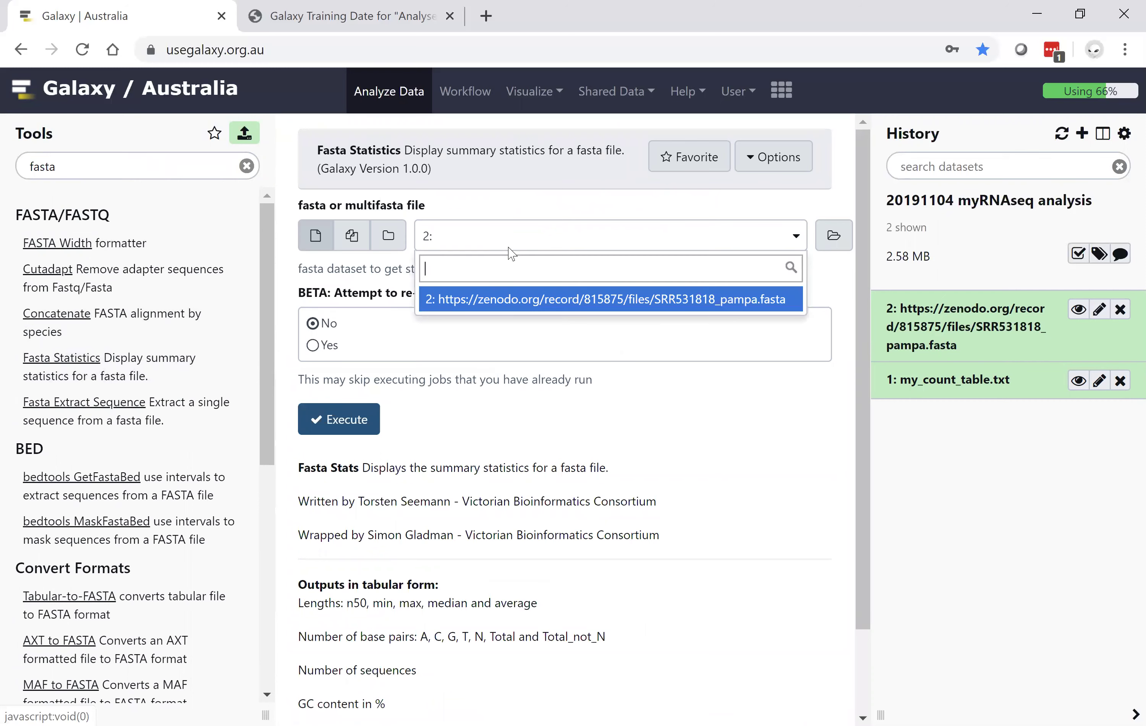
pyautogui.click(494, 299)
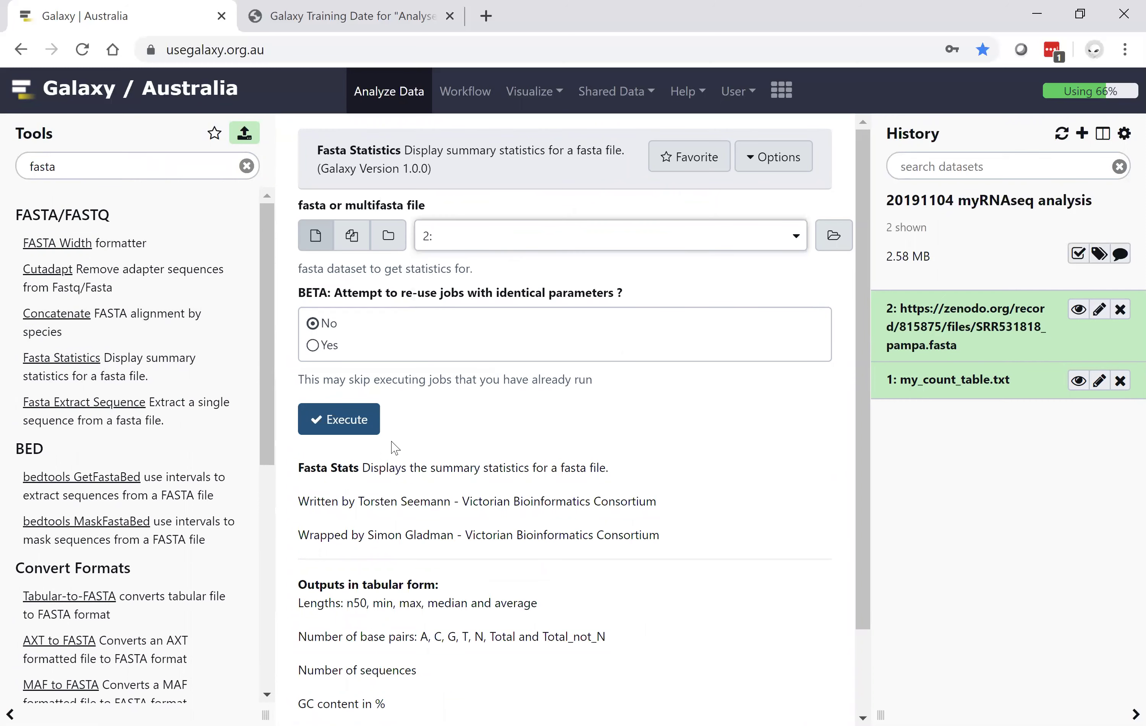
pyautogui.click(352, 430)
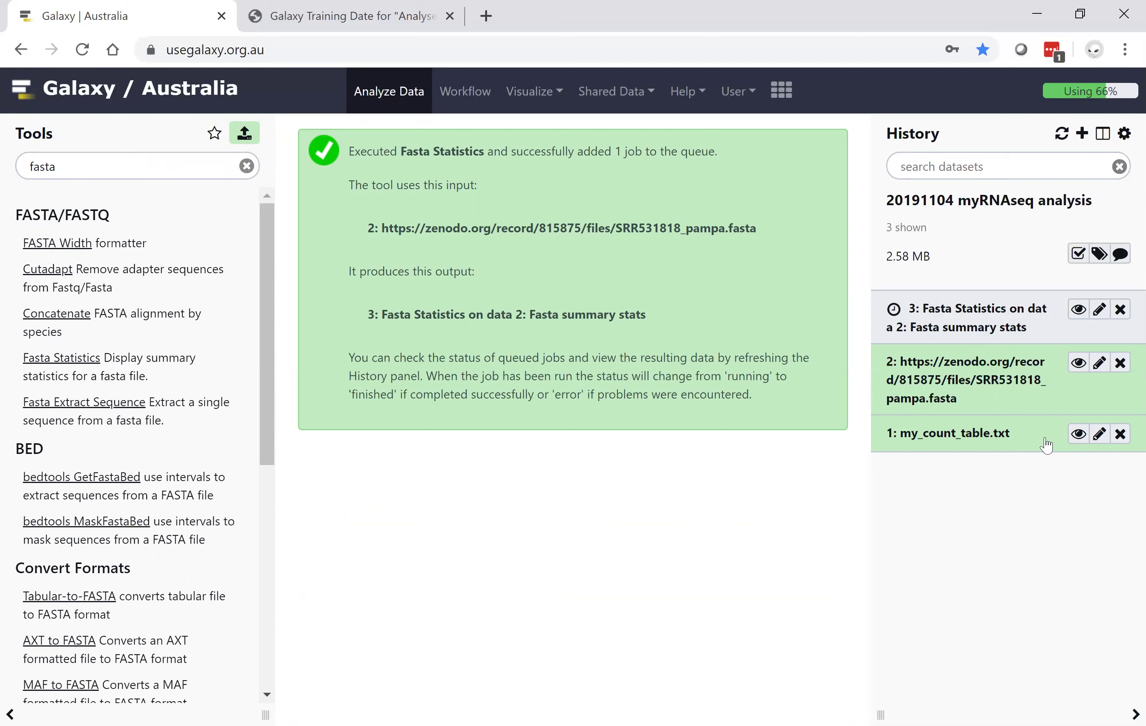
# Inspect the details of all three history datasets and view the full contents of the fasta file and the Fasta summary stats.
pyautogui.click(969, 438)
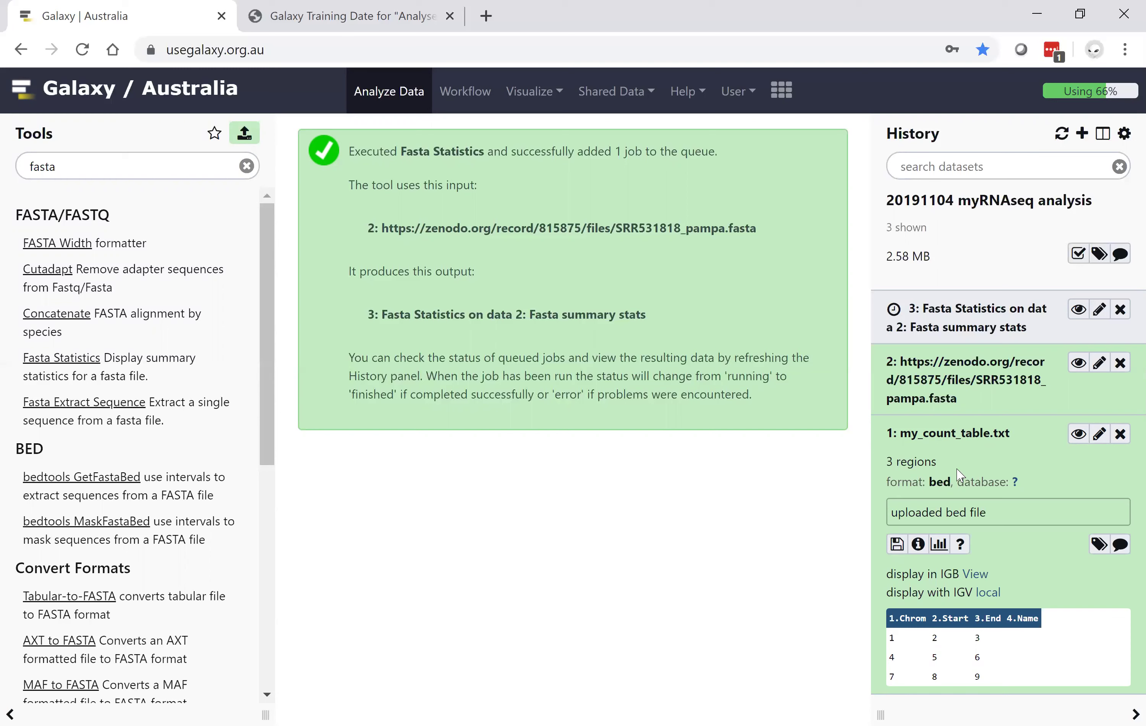
pyautogui.click(944, 384)
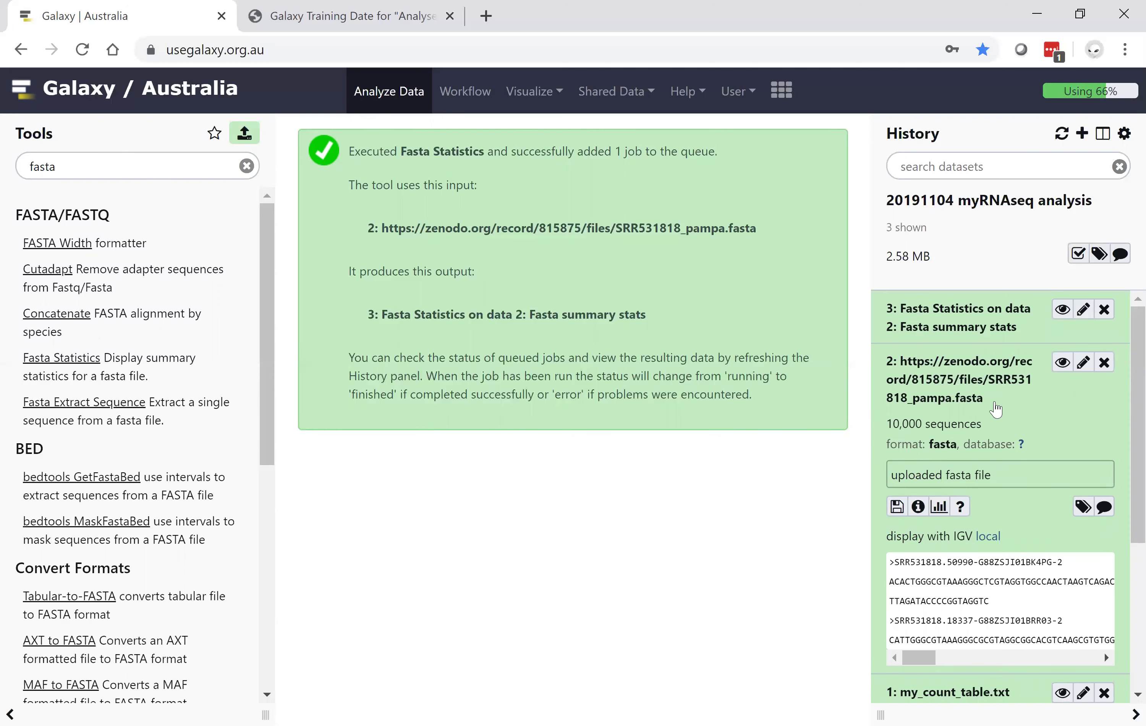
pyautogui.click(1060, 366)
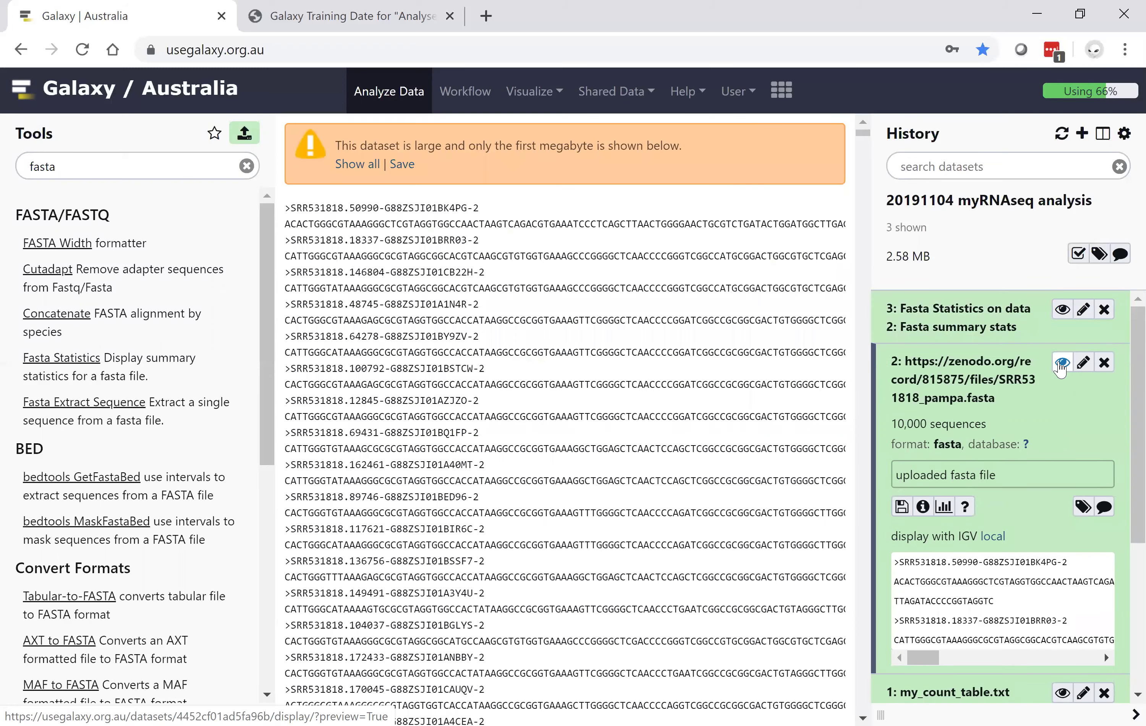
pyautogui.click(959, 328)
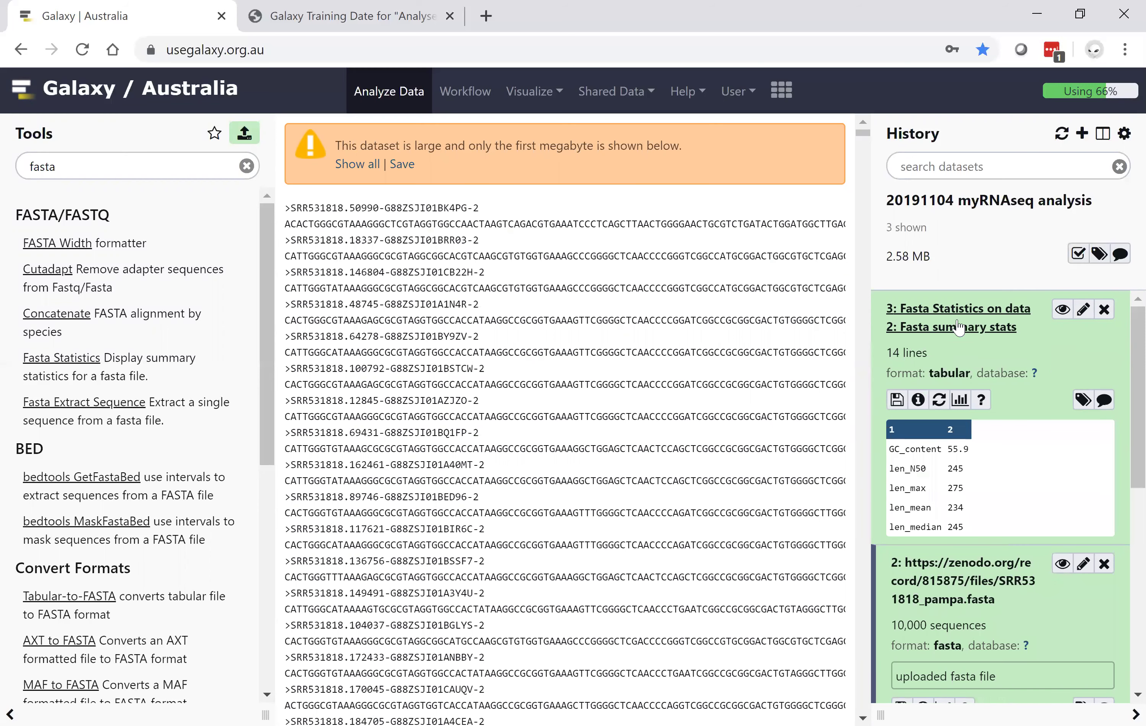
pyautogui.click(1063, 310)
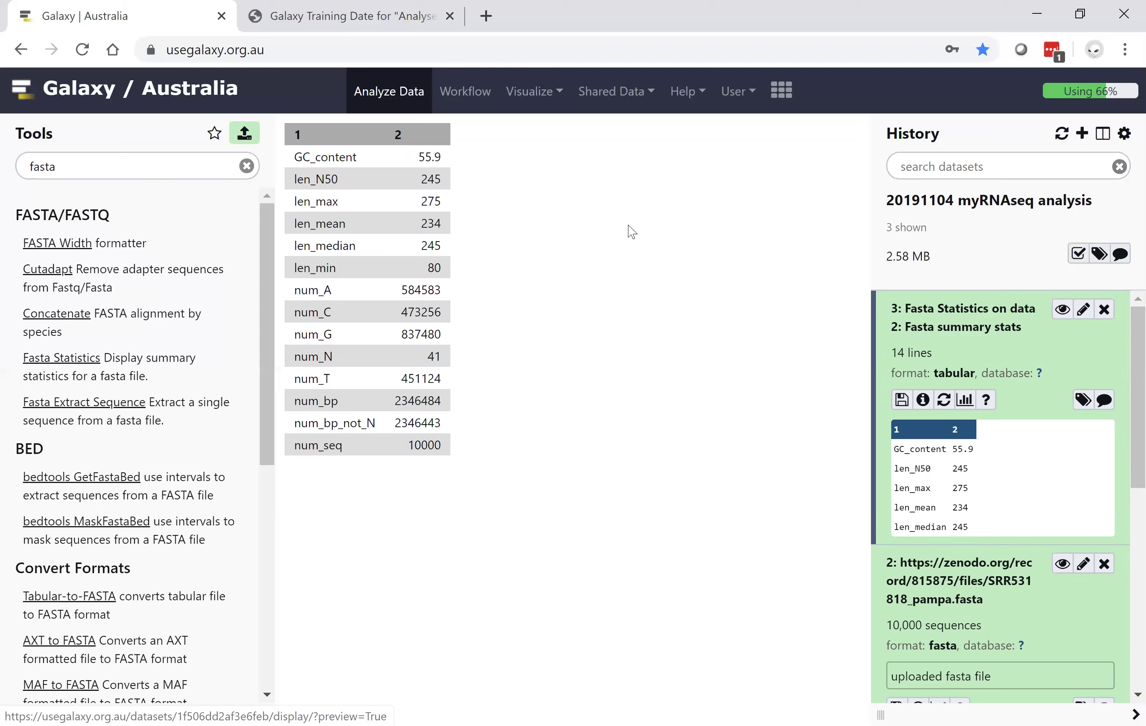
# Create a new workflow with the default name "Unnamed workflow" and no annotation.
pyautogui.click(474, 105)
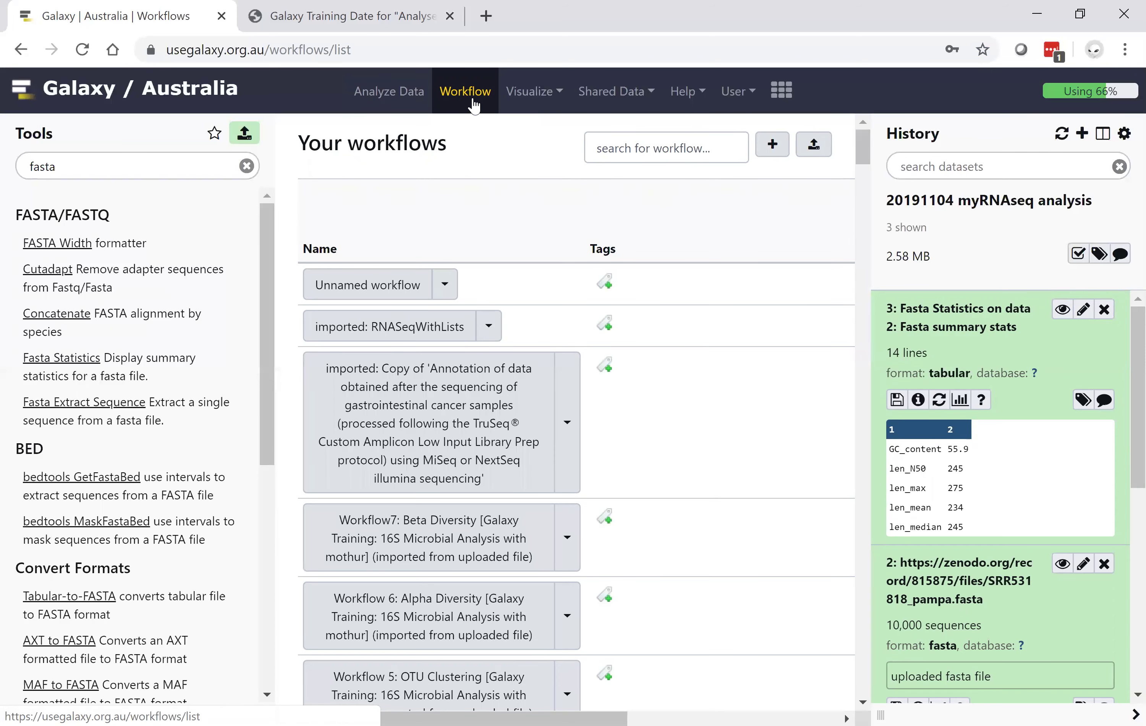
pyautogui.click(781, 152)
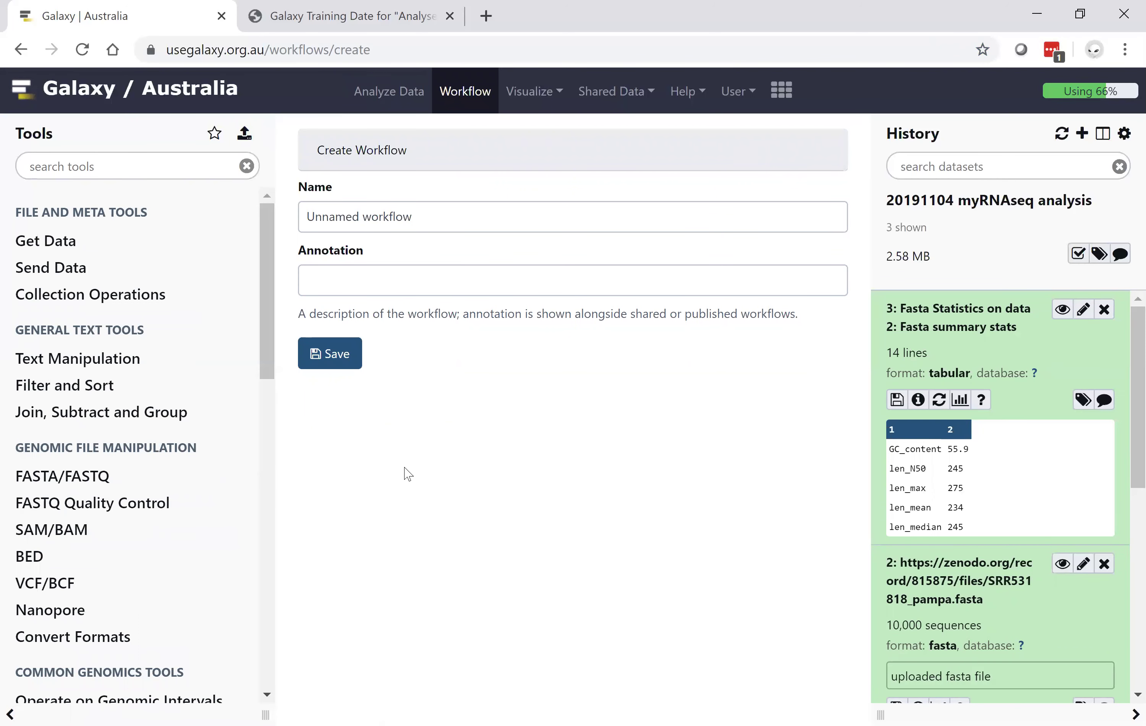
pyautogui.click(346, 365)
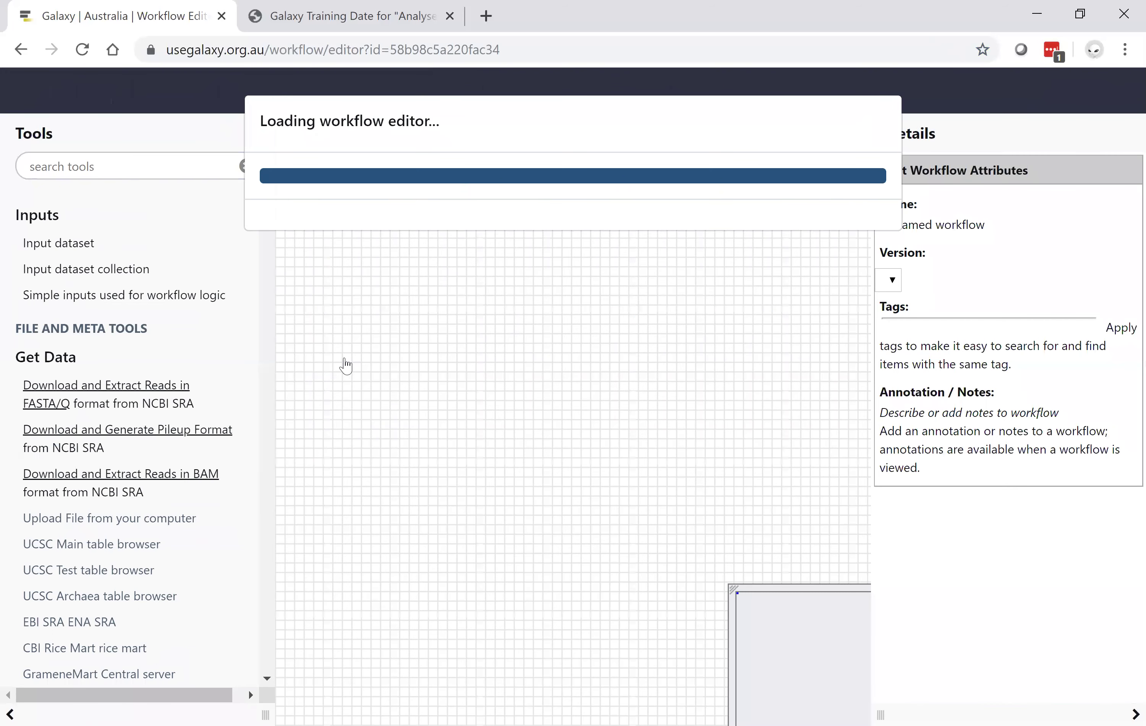
# Add an Input dataset step to the workflow and place it on the left side of the canvas.
pyautogui.click(36, 218)
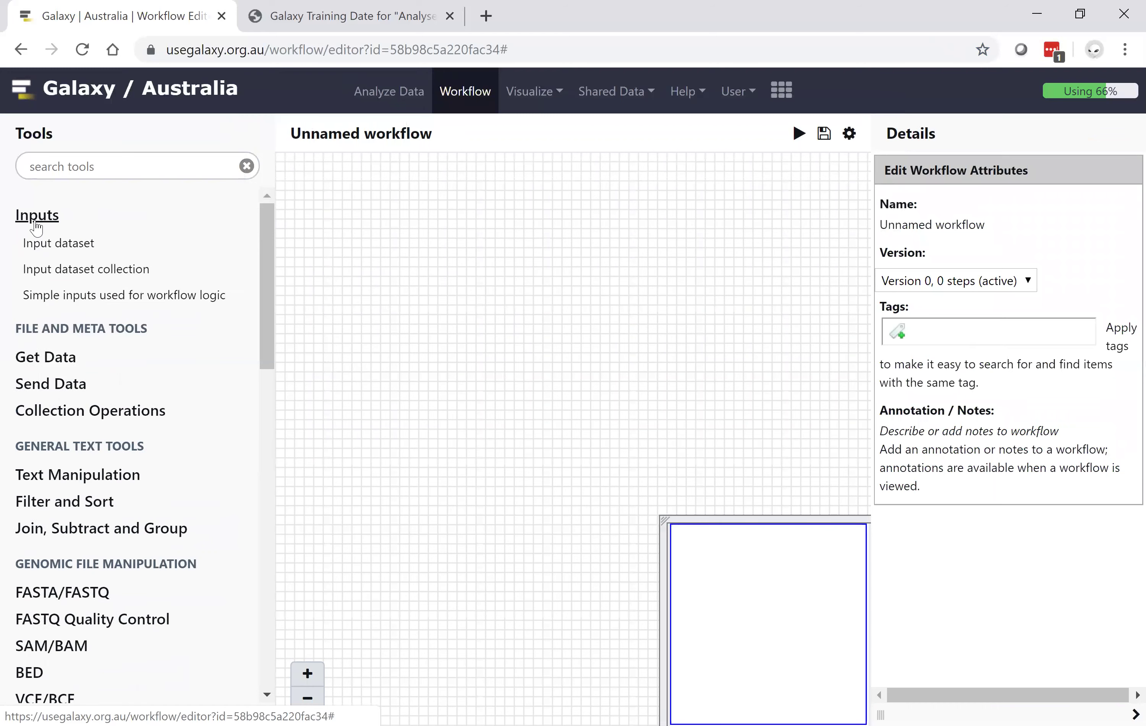
pyautogui.click(58, 243)
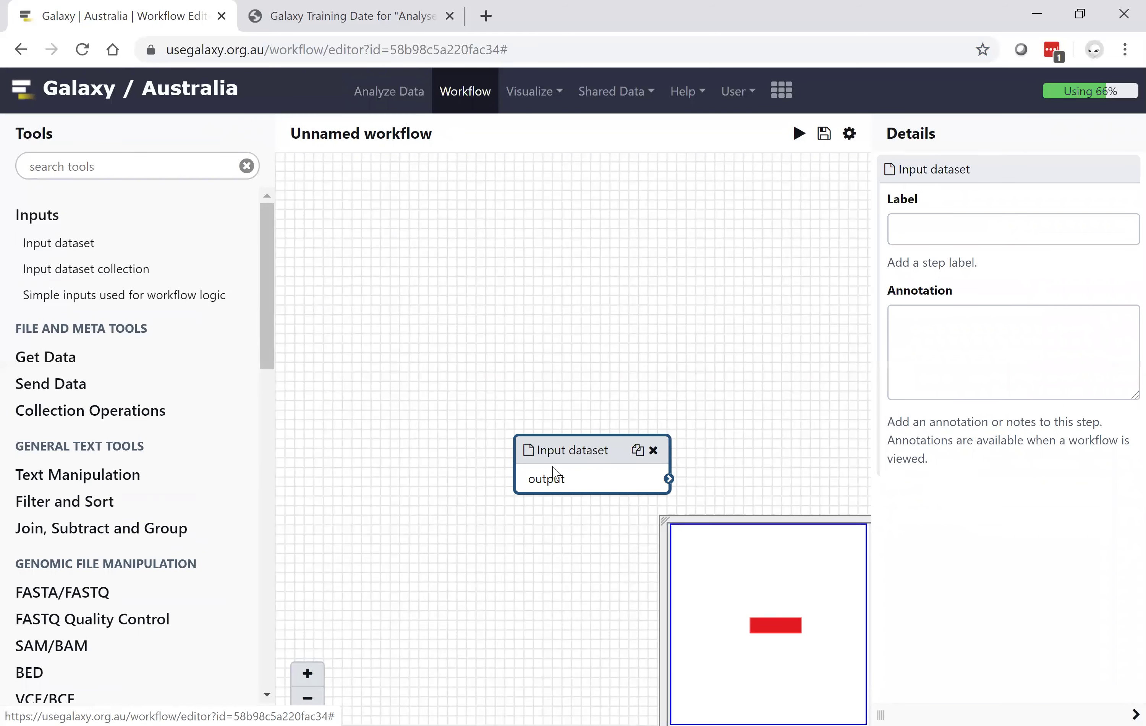
pyautogui.moveTo(538, 451); pyautogui.dragTo(391, 360)
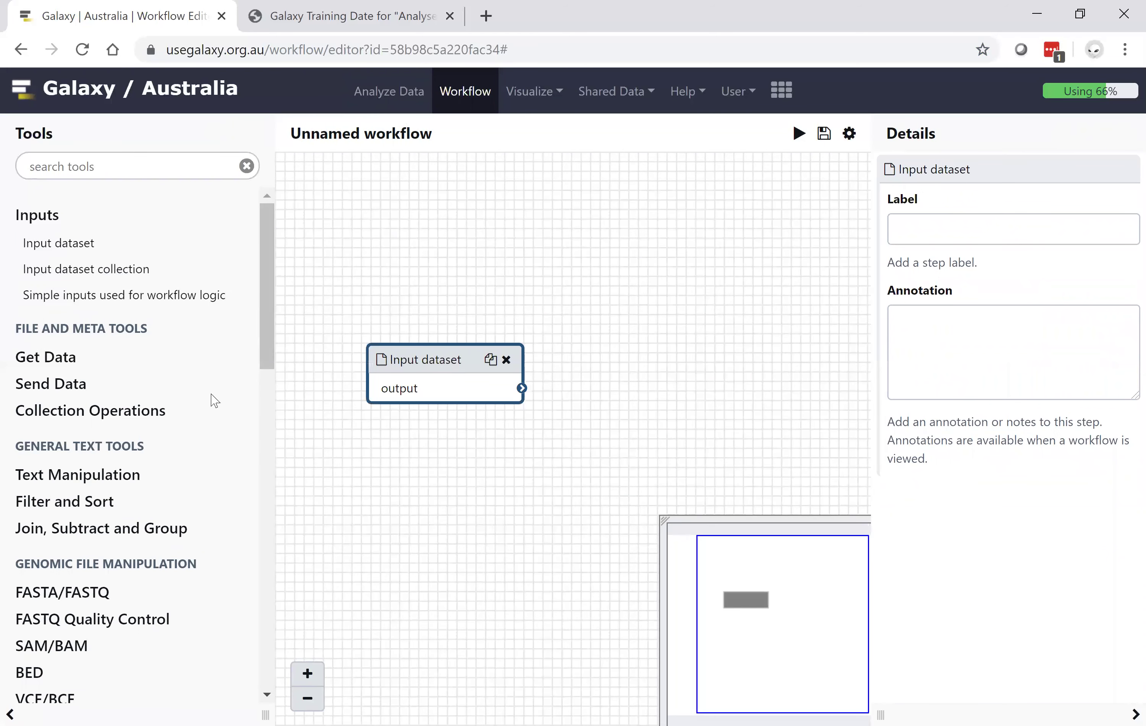
# Add the FastQC and MultiQC tools from FASTQ Quality Control, arranging MultiQC to the right of FastQC.
pyautogui.click(71, 619)
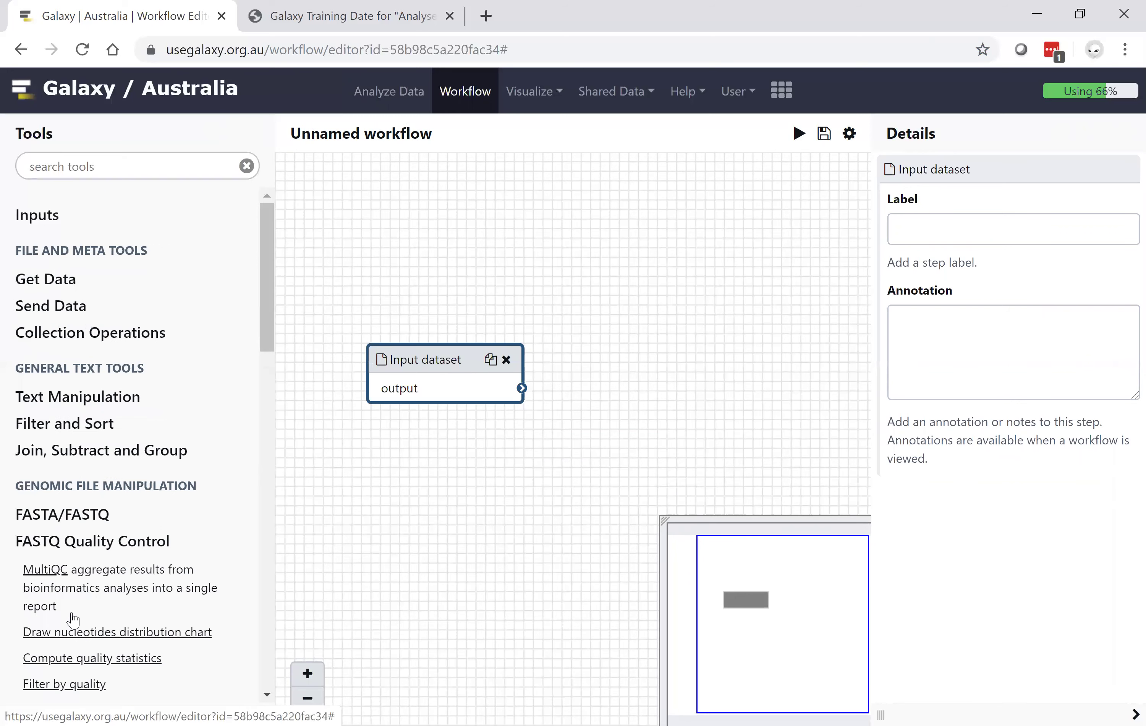
pyautogui.scroll(-4, 71, 615)
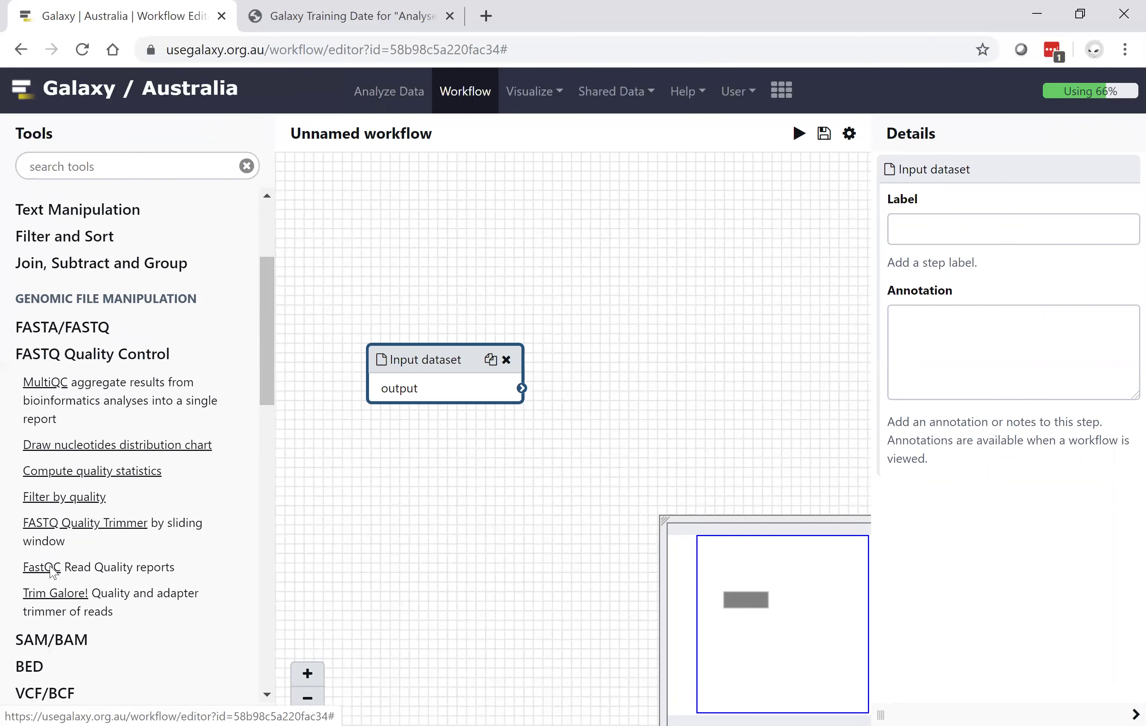
pyautogui.click(42, 567)
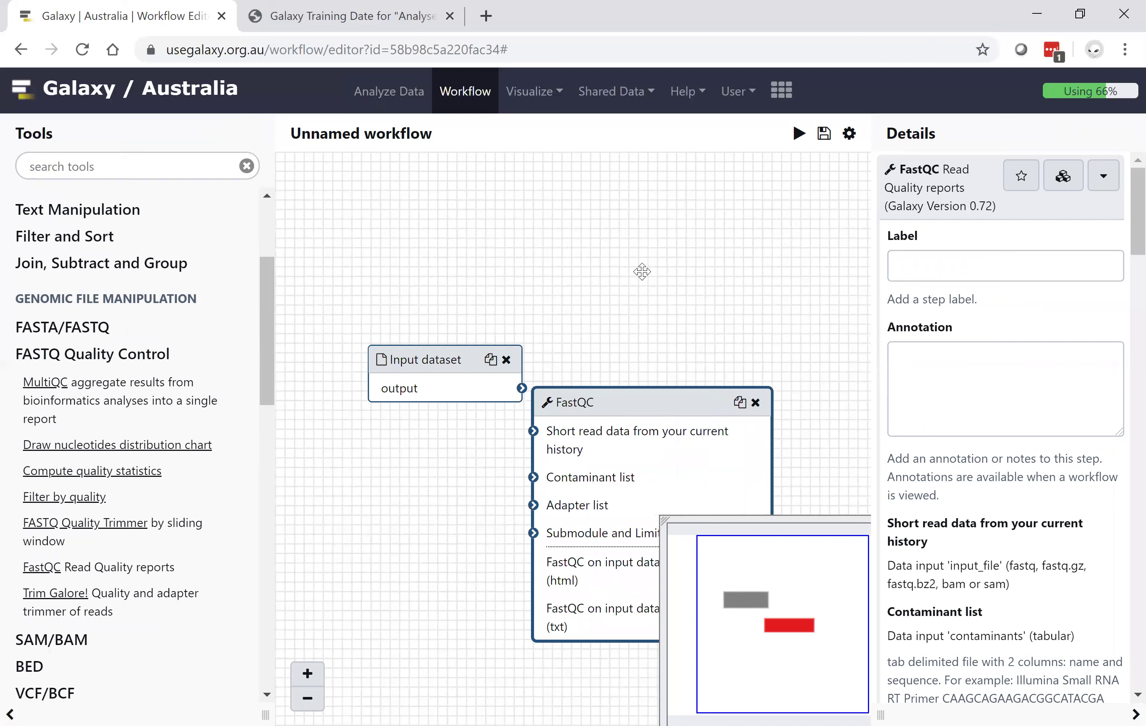
pyautogui.click(58, 384)
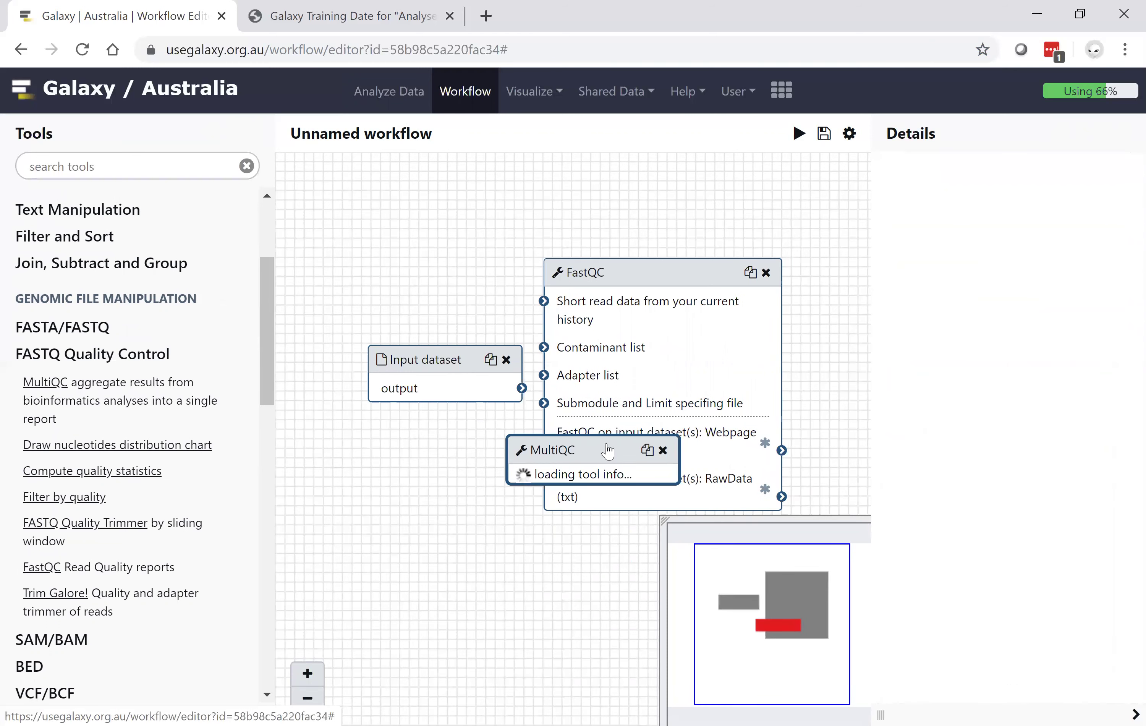
pyautogui.moveTo(608, 451); pyautogui.dragTo(916, 321)
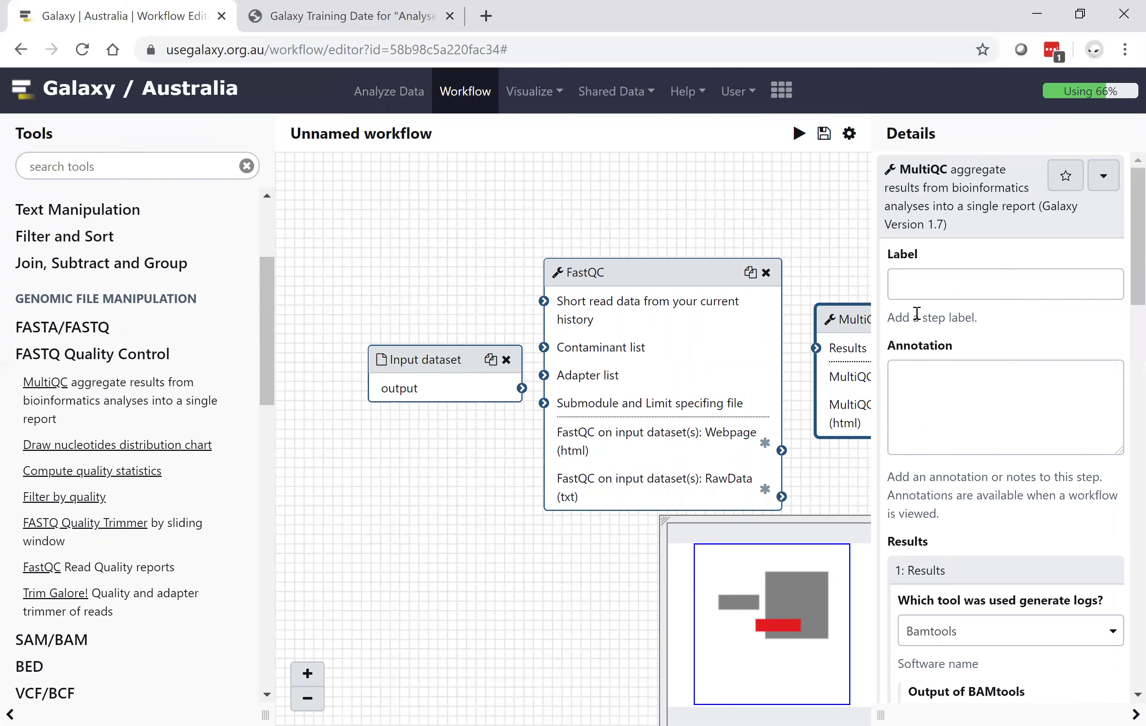
# Connect the Input dataset output to FastQC's short read data input, and FastQC's RawData output to MultiQC's results input.
pyautogui.click(296, 696)
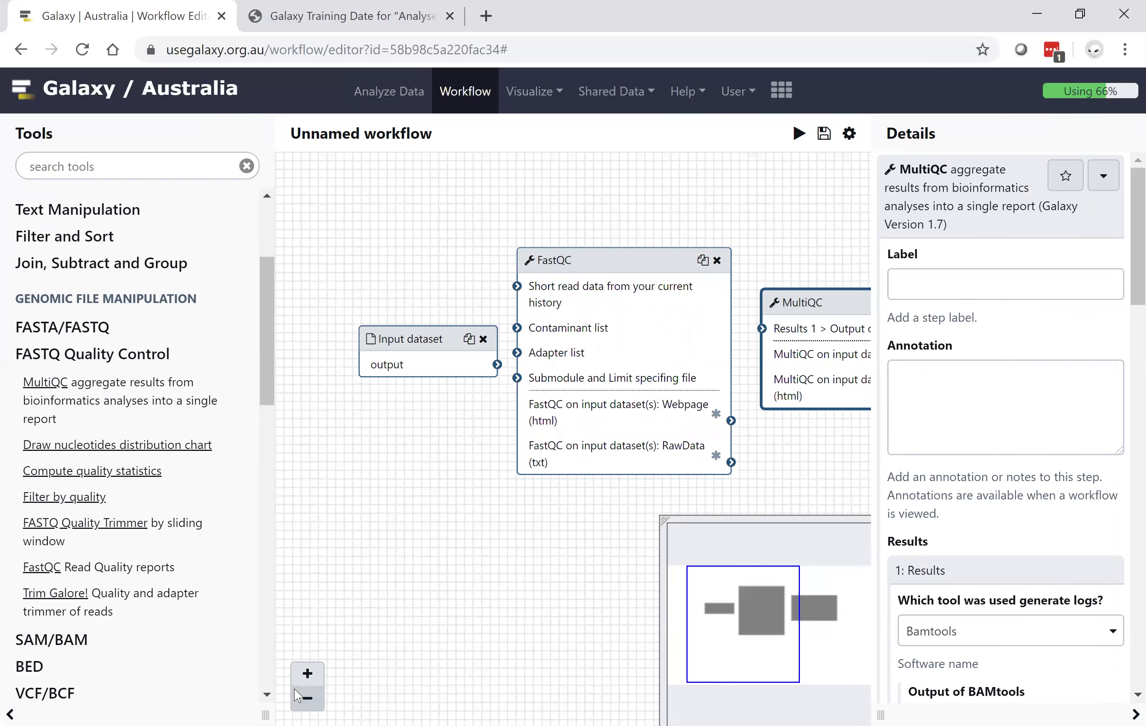
pyautogui.click(296, 696)
pyautogui.moveTo(473, 341); pyautogui.dragTo(490, 271)
pyautogui.moveTo(680, 427); pyautogui.dragTo(708, 312)
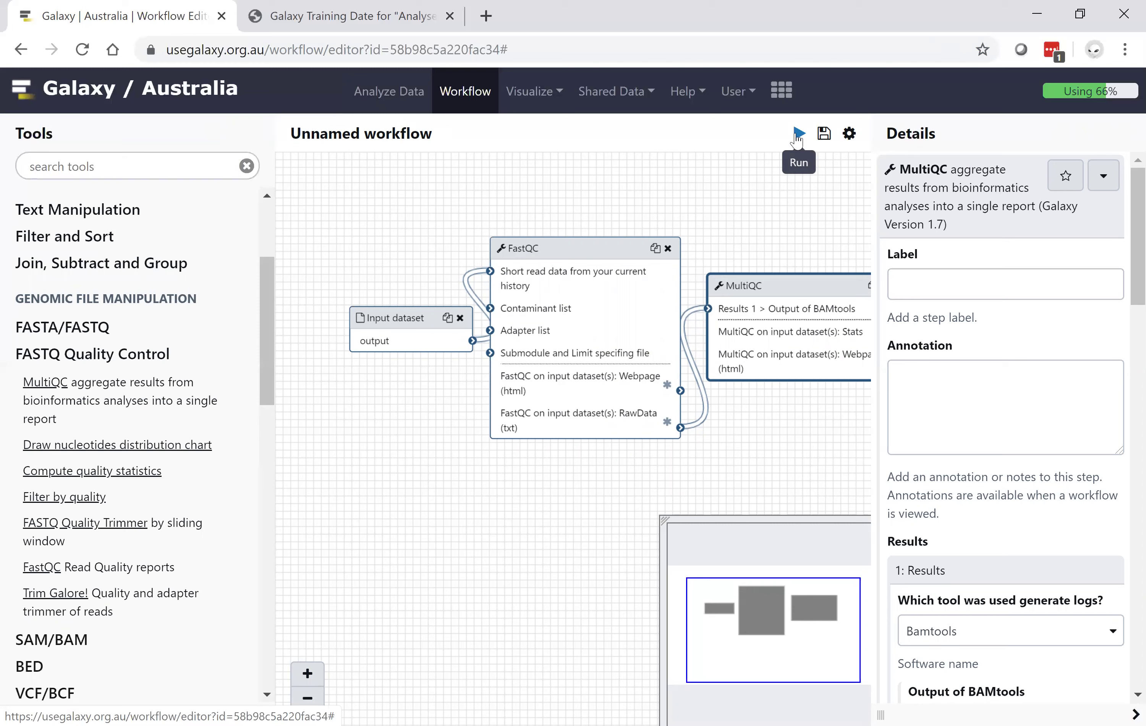
# Return to the Galaxy Australia home page, leaving the workflow editor without saving the changes.
pyautogui.click(133, 107)
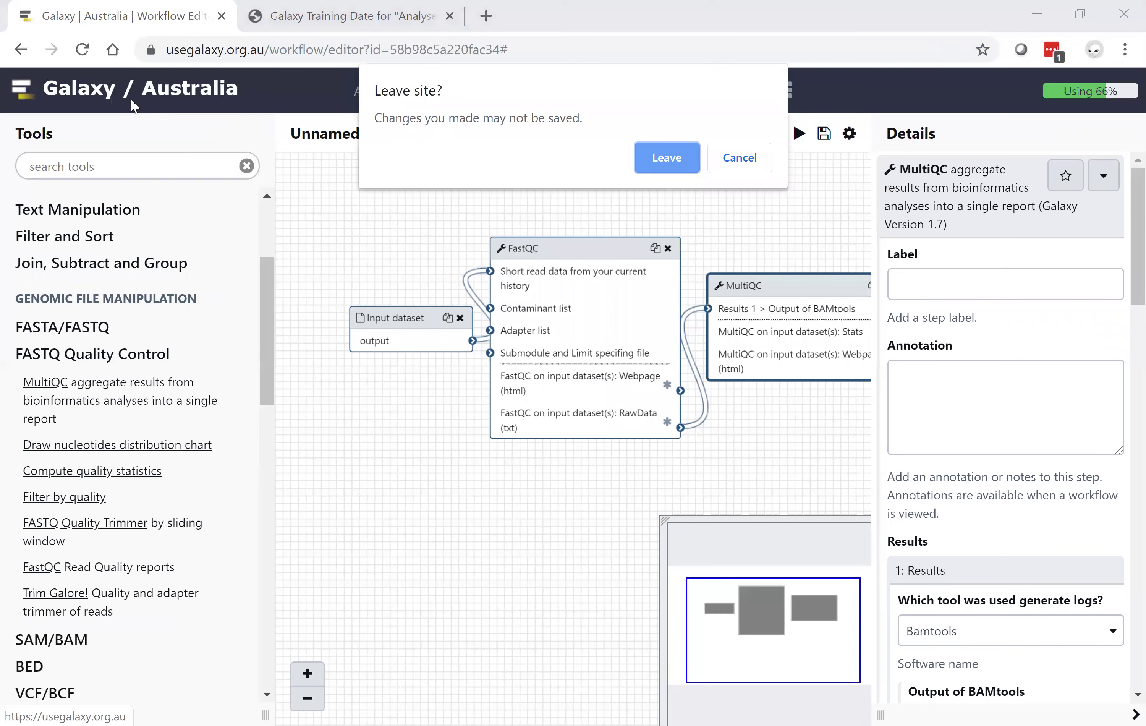
pyautogui.click(675, 168)
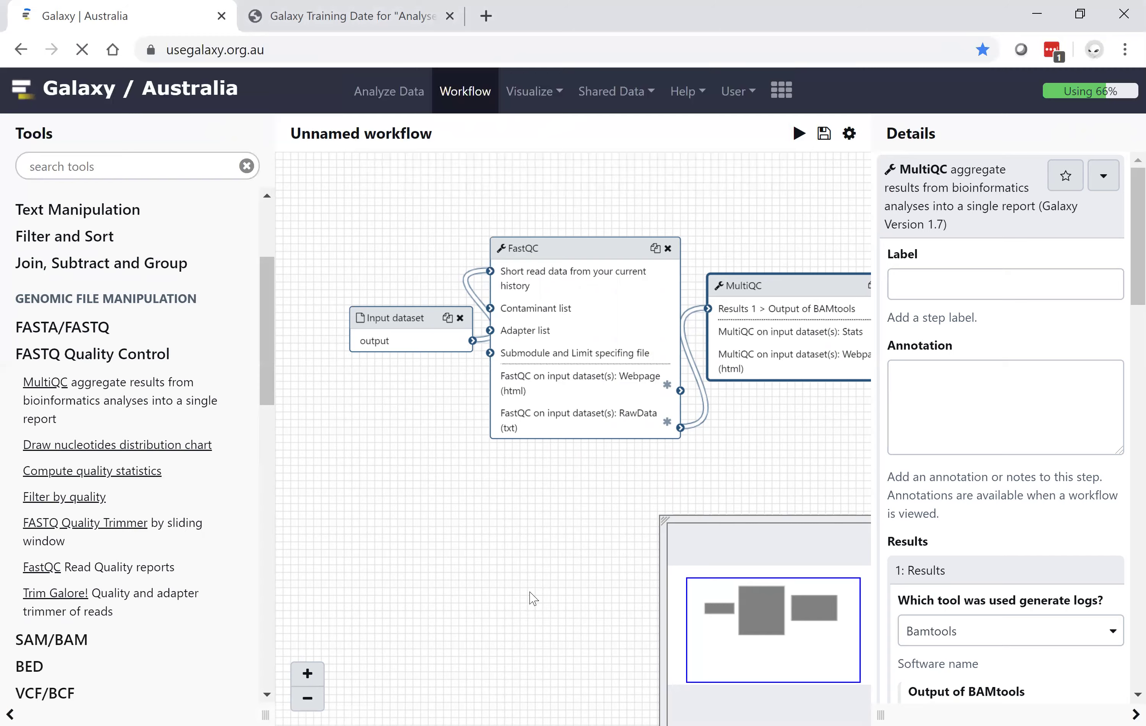